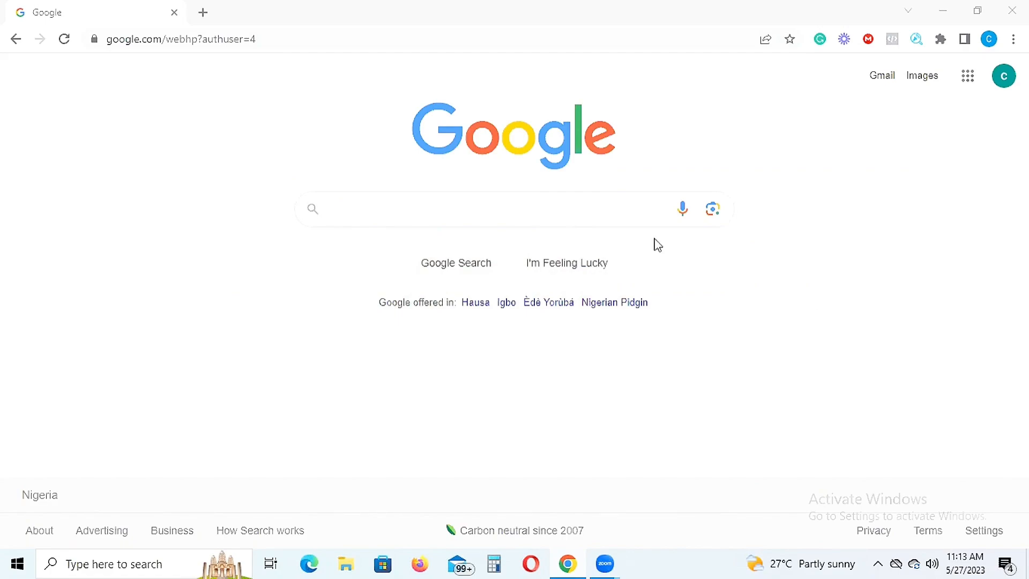
Open Google Forms at forms.google.com
left_click(309, 40)
type("forms.google.com")
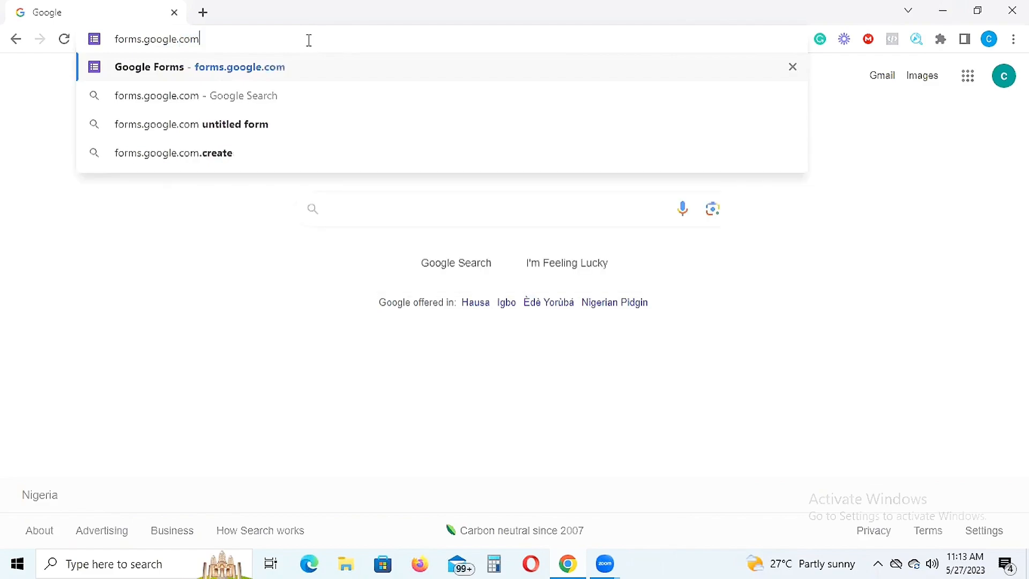
left_click(248, 72)
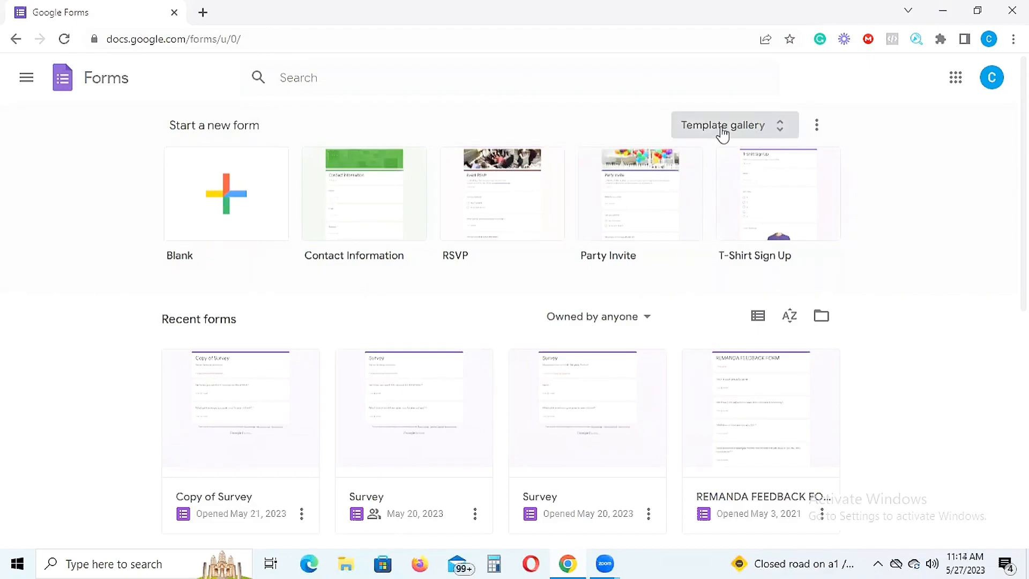
Create a new form from the Blank Quiz template in the Education section of the template gallery
left_click(778, 138)
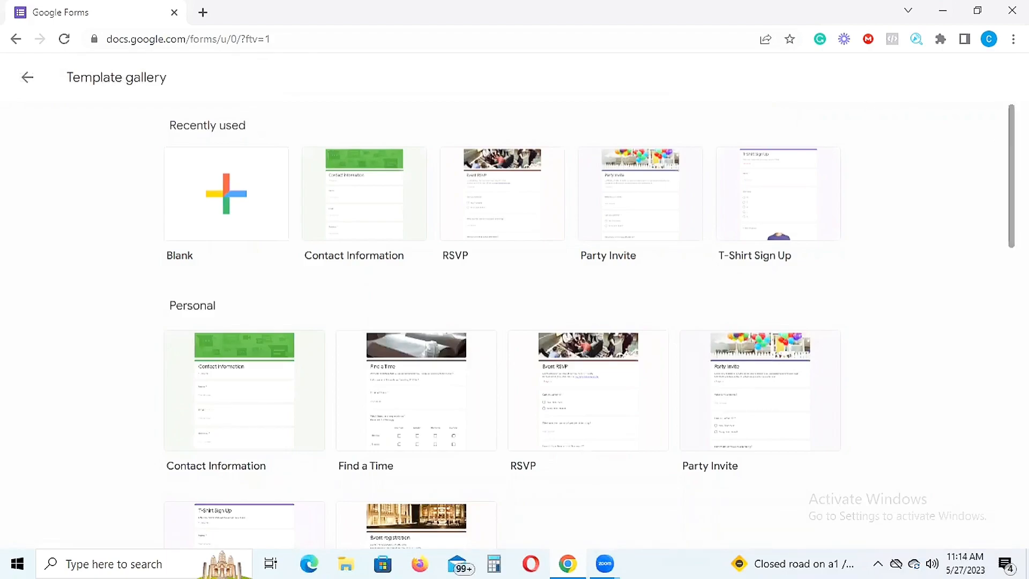
scroll(590, 321, "down", 3)
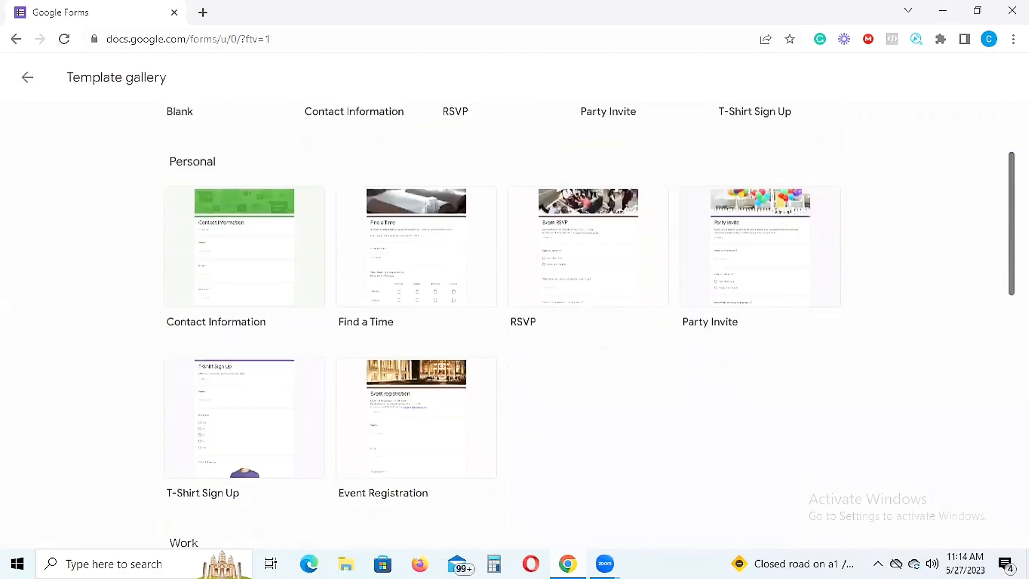
scroll(589, 322, "down", 4)
scroll(590, 322, "down", 8)
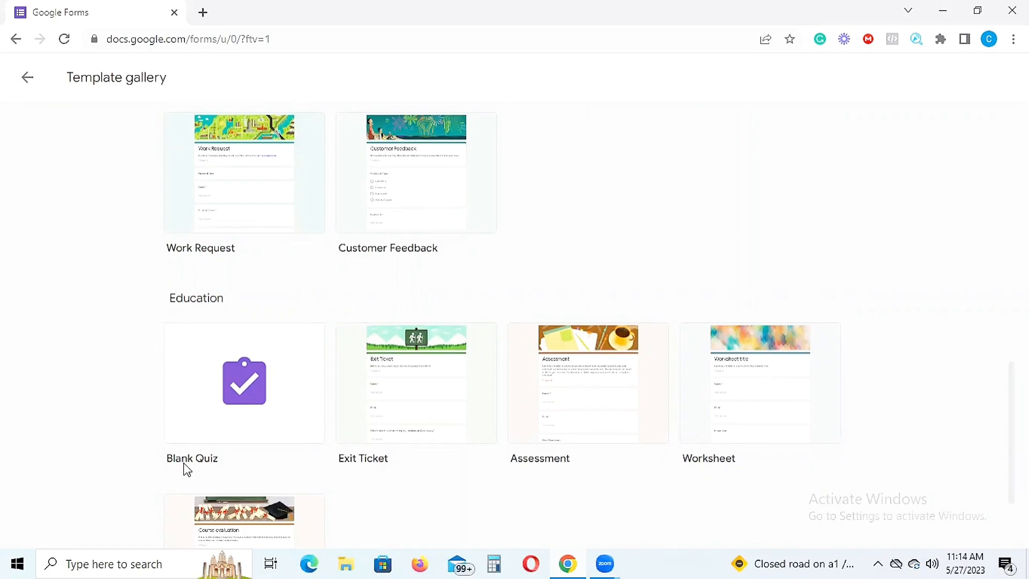
left_click(272, 407)
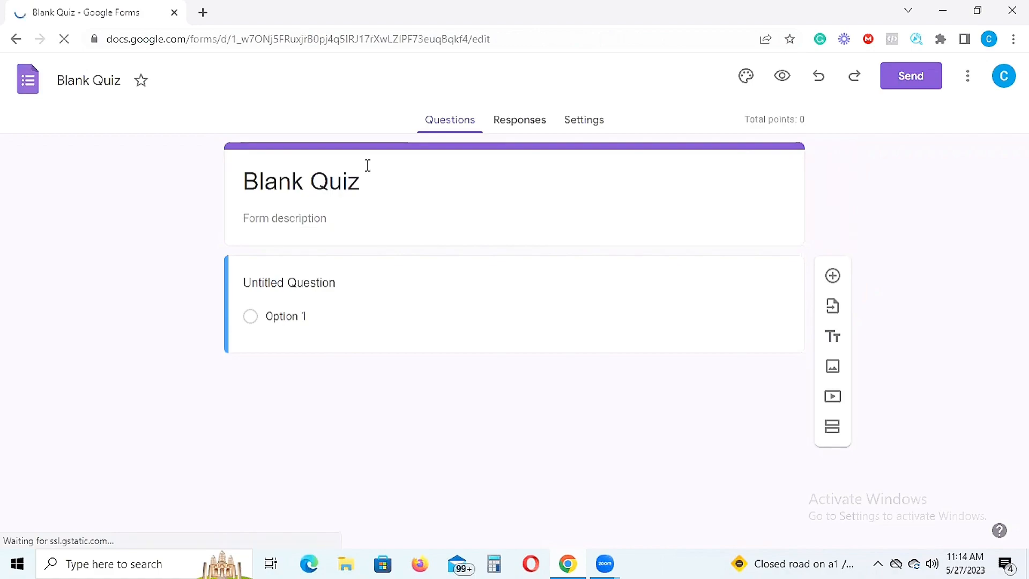
left_click(366, 182)
left_click(366, 182)
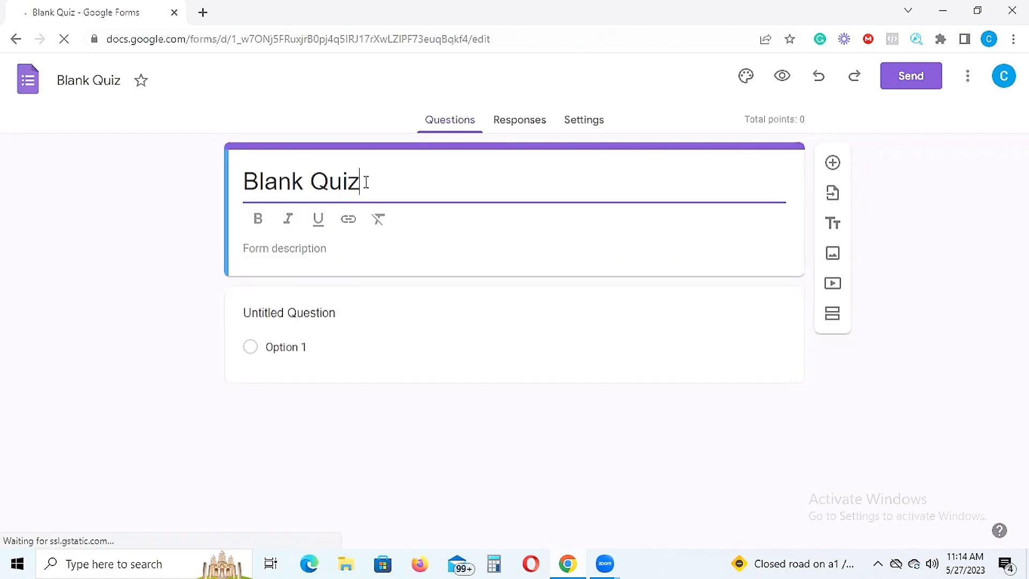
key("BackSpace")
key("BackSpace")
key("BackSpace")
key("BackSpace")
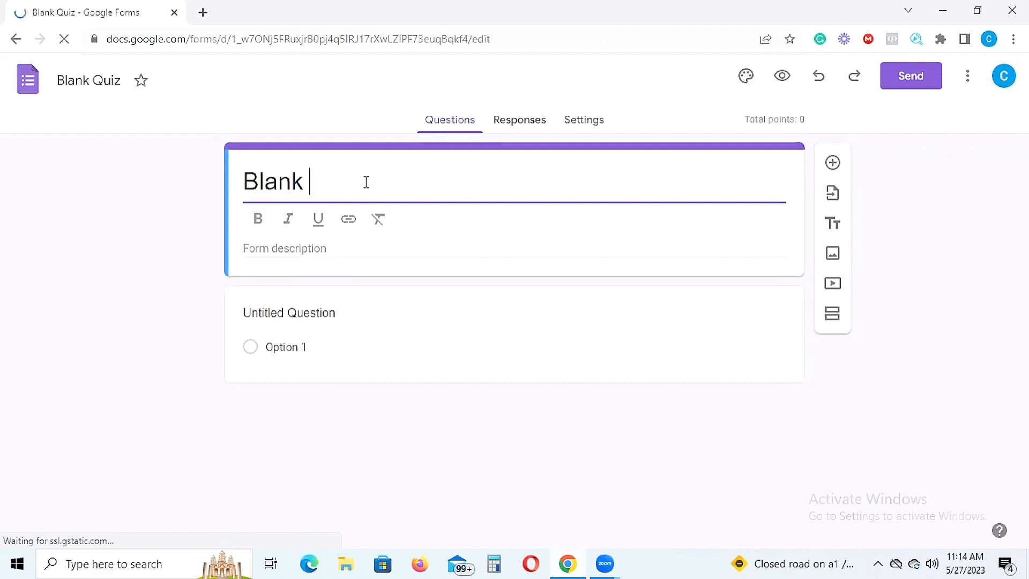
key("BackSpace")
key("BackSpace")
key("BackSpace")
key("BackSpace")
key("ctrl+z")
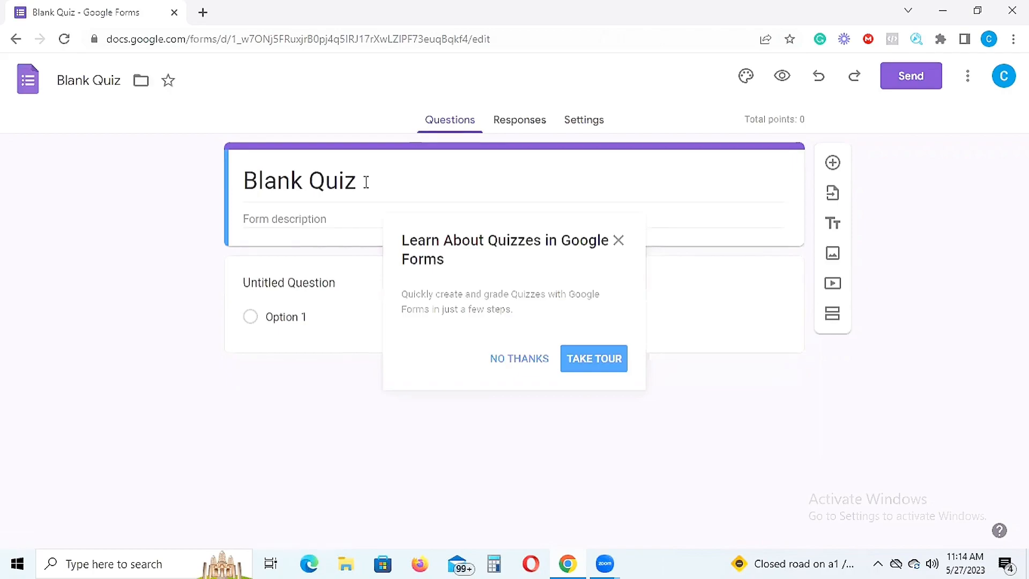
Change the title in the form header to "Demo Quiz"
left_click(366, 182)
type("De")
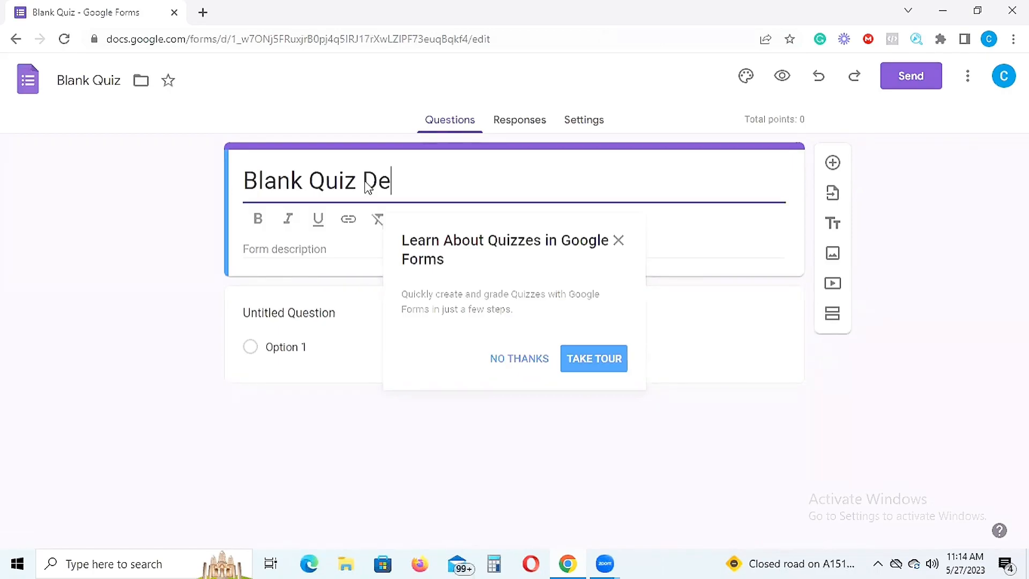
type("mo")
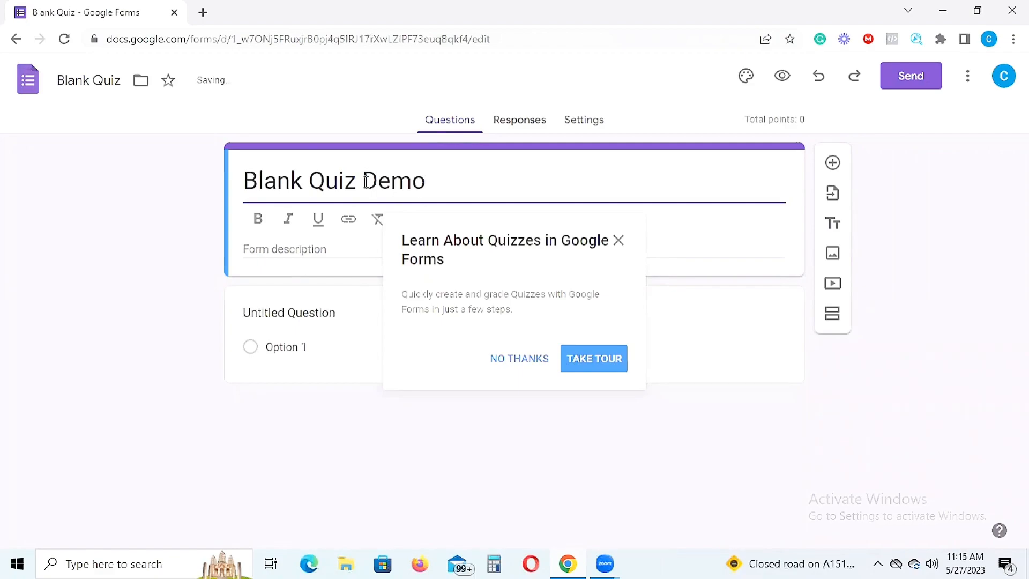
type(" Quiz")
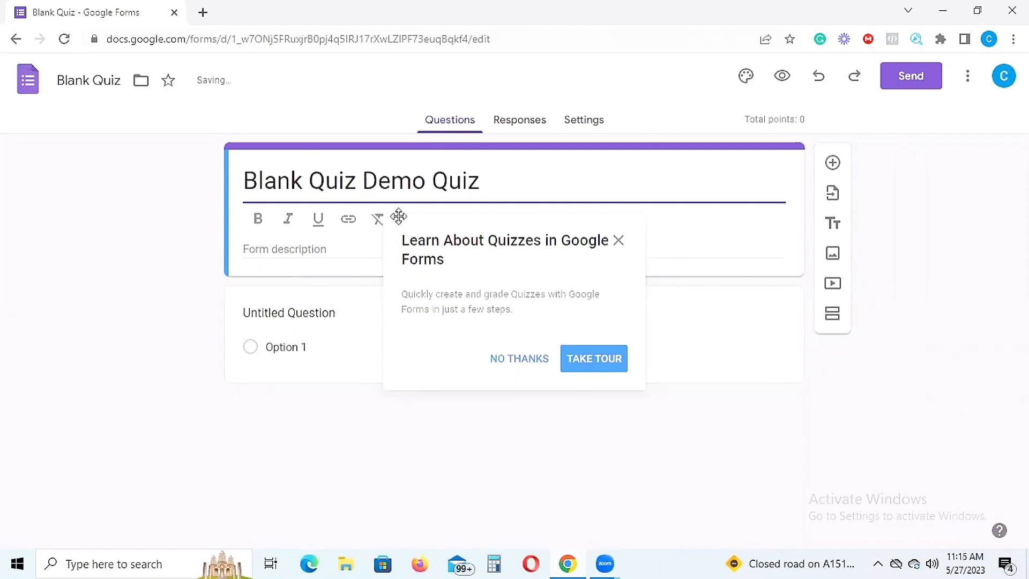
left_click(362, 185)
key("BackSpace")
key("BackSpace")
key("BackSpace")
key("BackSpace")
key("BackSpace")
key("BackSpace")
key("BackSpace")
key("BackSpace")
key("BackSpace")
key("BackSpace")
key("BackSpace")
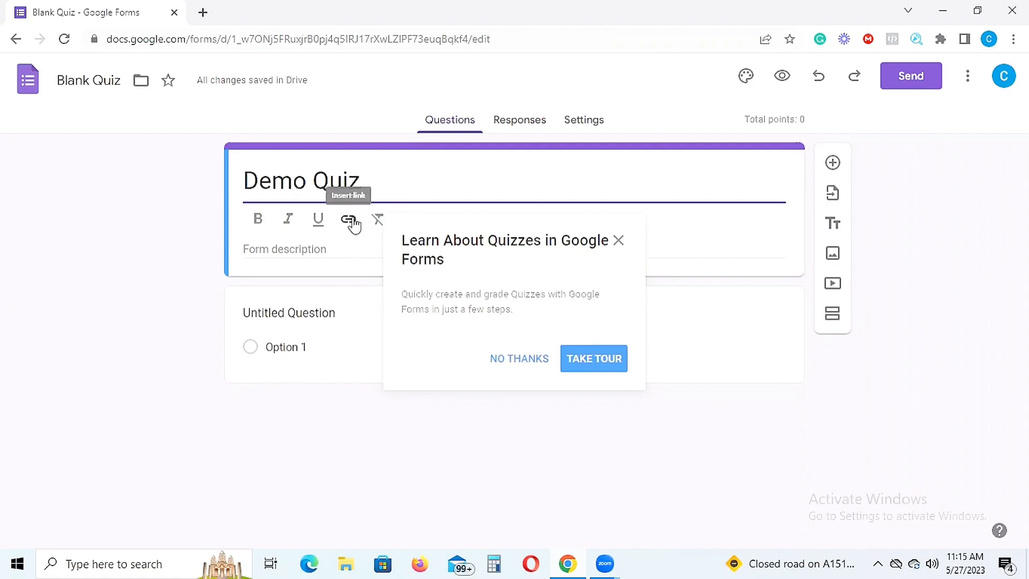
Enter the form description "How to create a quiz" with correct spelling and dismiss the quiz tour offer
left_click(318, 249)
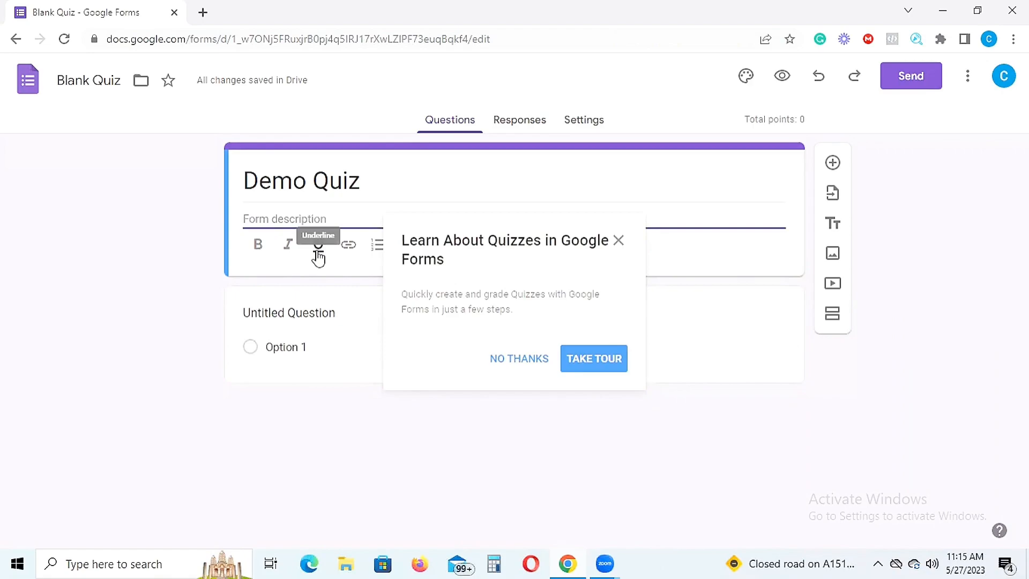
type("H")
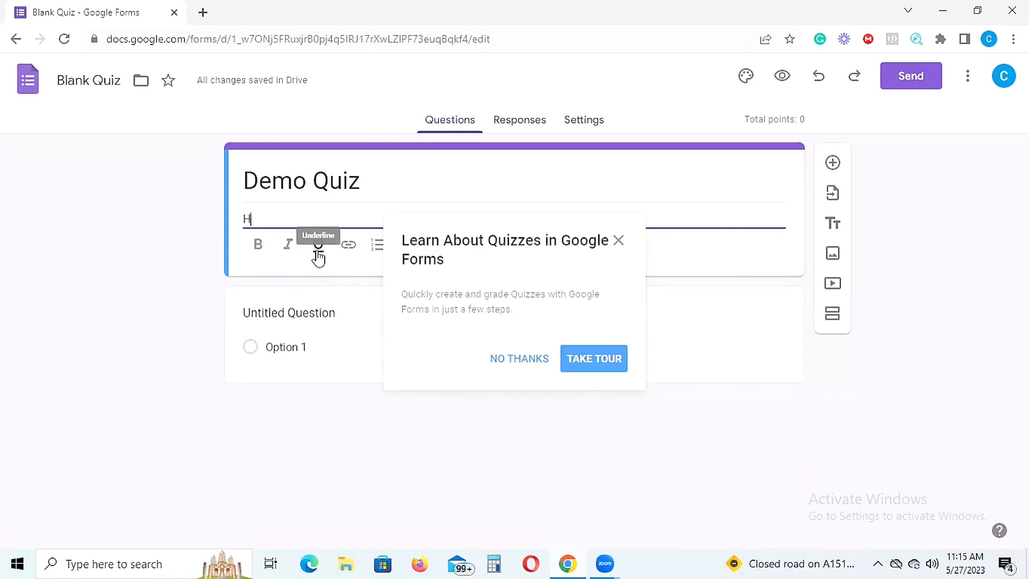
type("ow to cretae quiz")
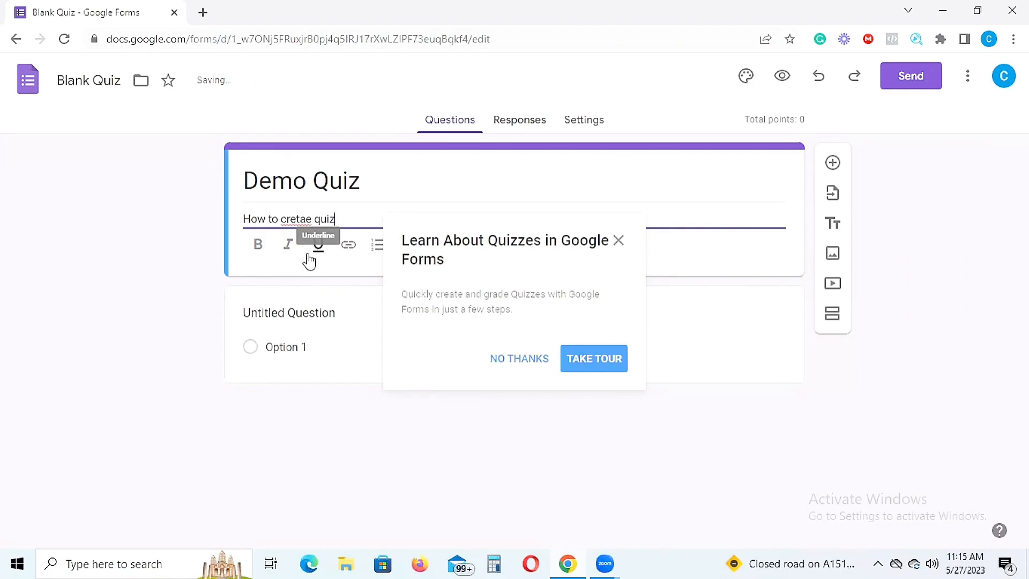
left_click(315, 218)
type("a")
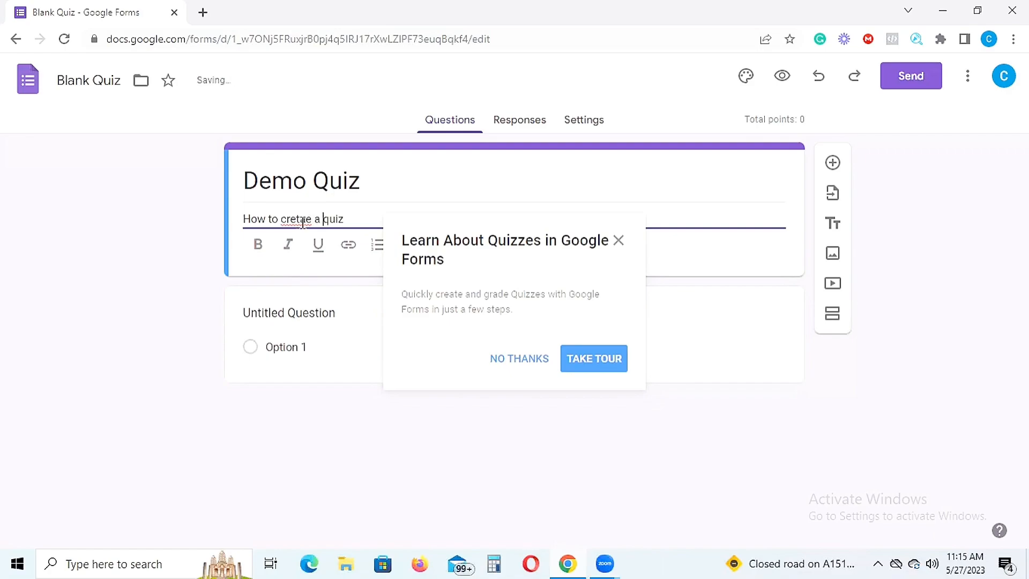
right_click(301, 221)
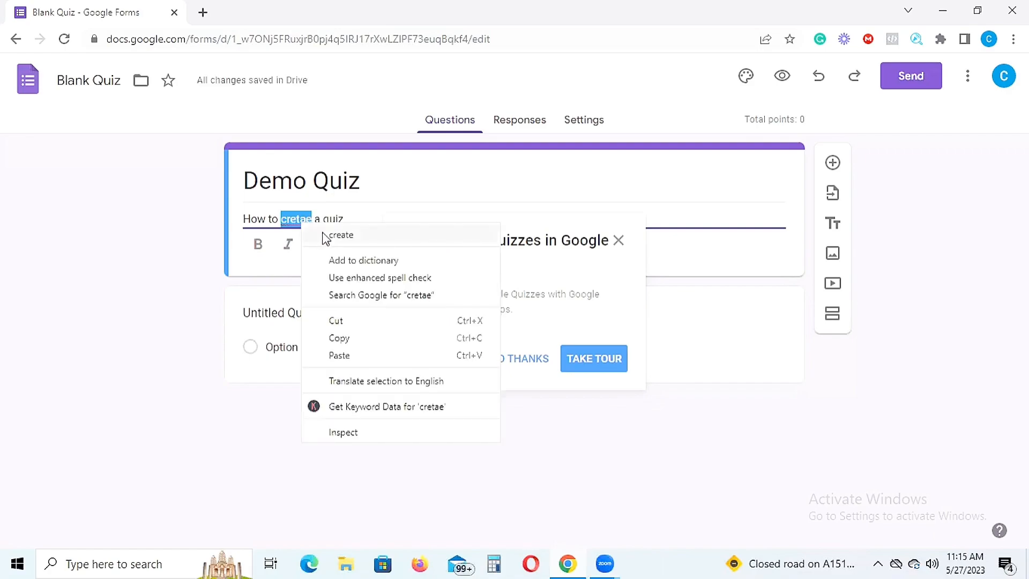
left_click(325, 234)
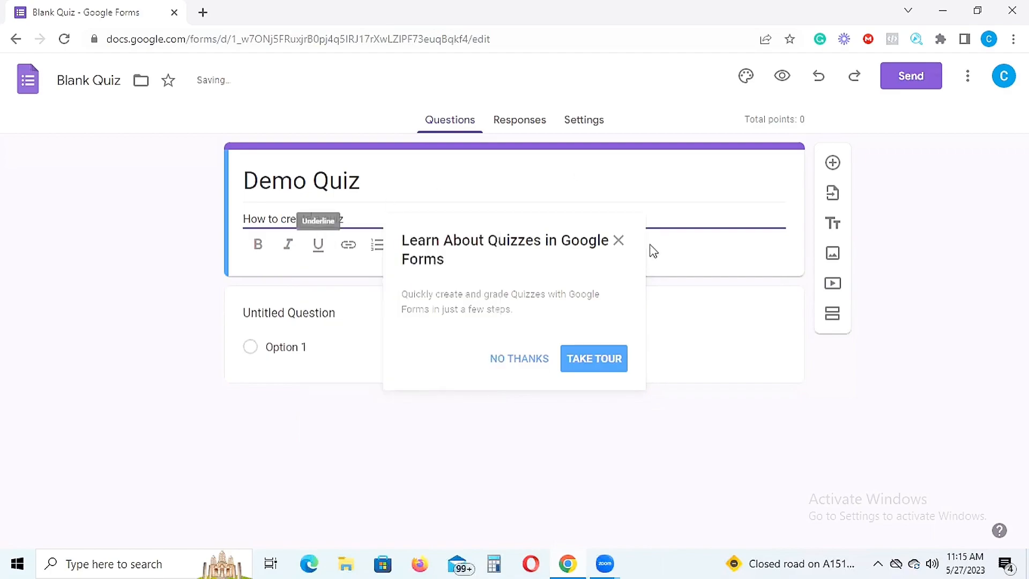
left_click(619, 240)
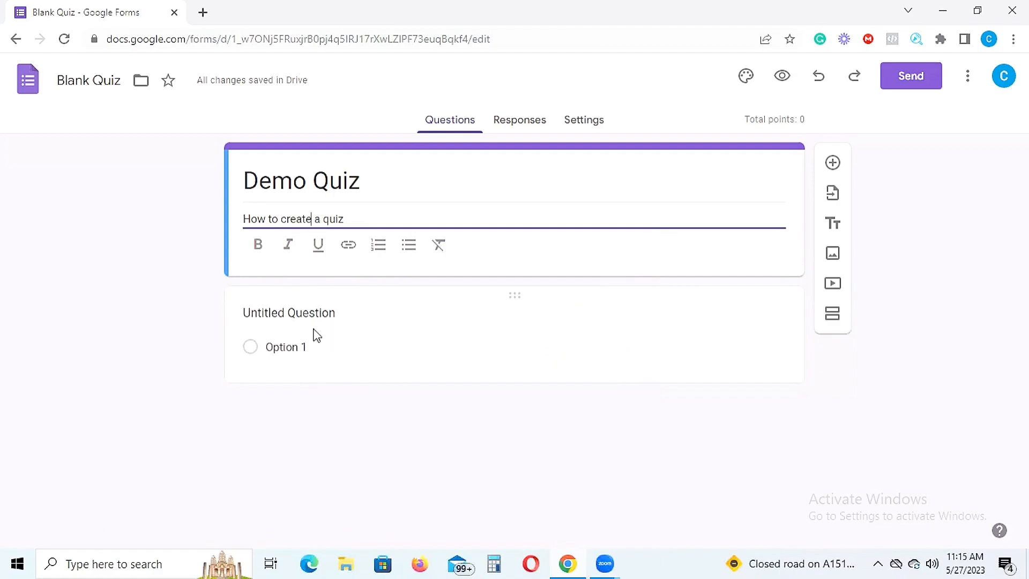
Title the first question "Name" and set its type to Short answer
left_click(338, 313)
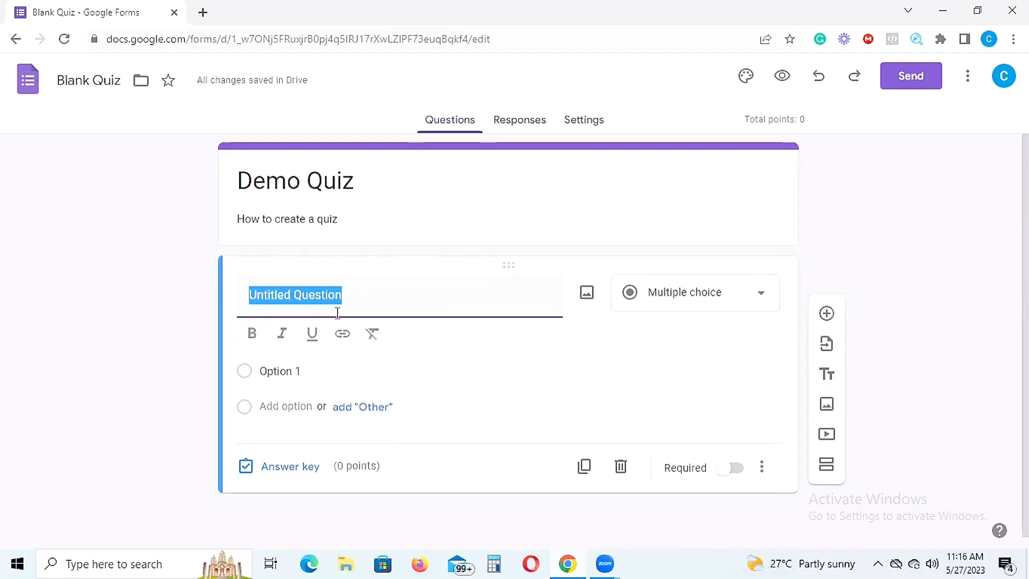
type("Name")
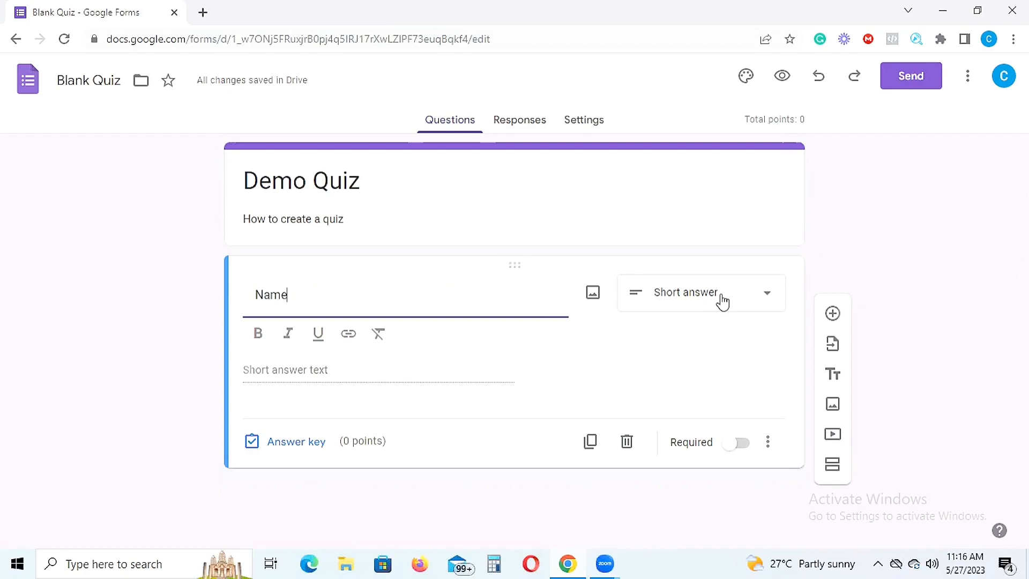
left_click(765, 302)
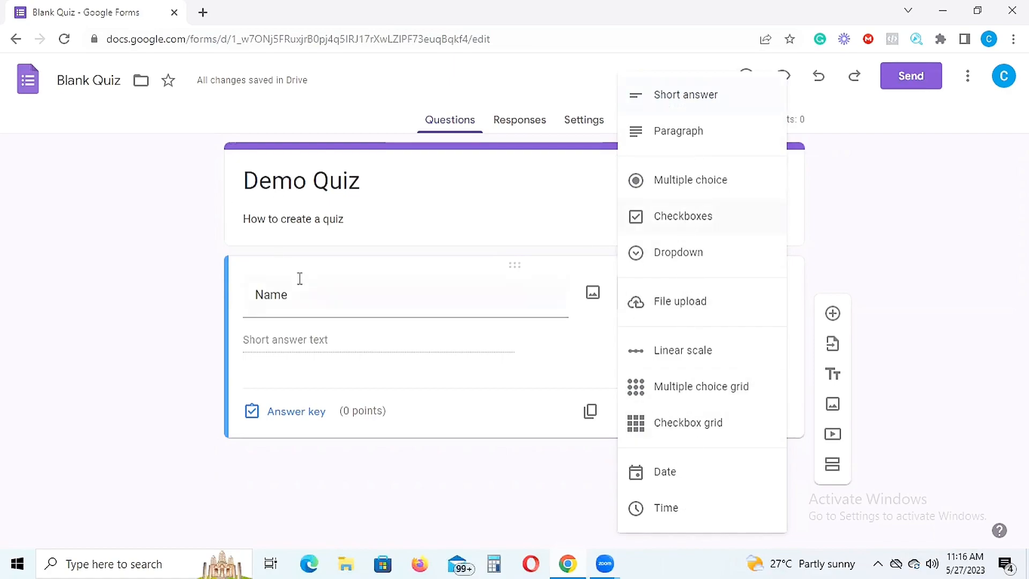
left_click(670, 99)
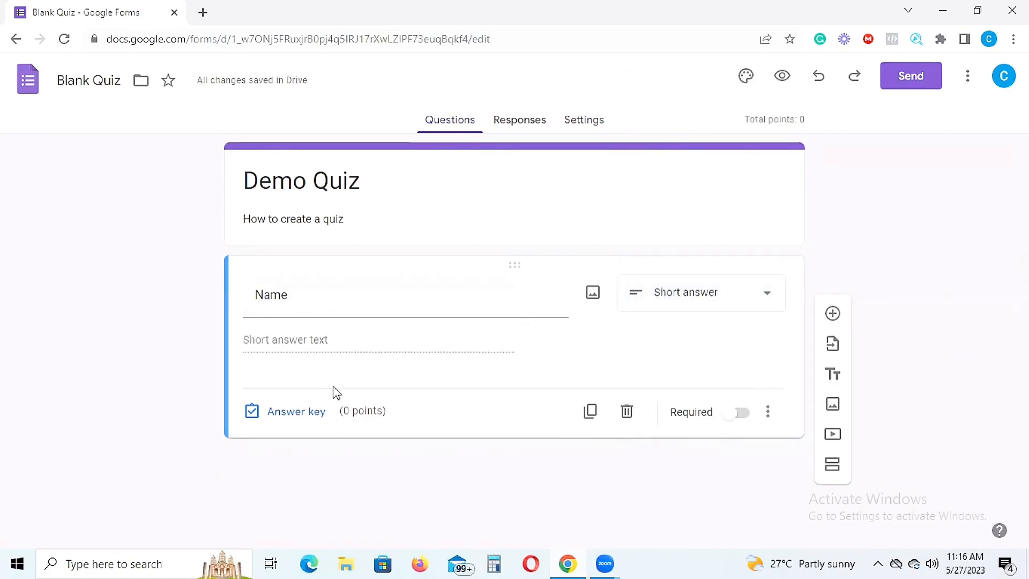
Add a second question below Name with the text "Hw many des does a square have?"
left_click(833, 314)
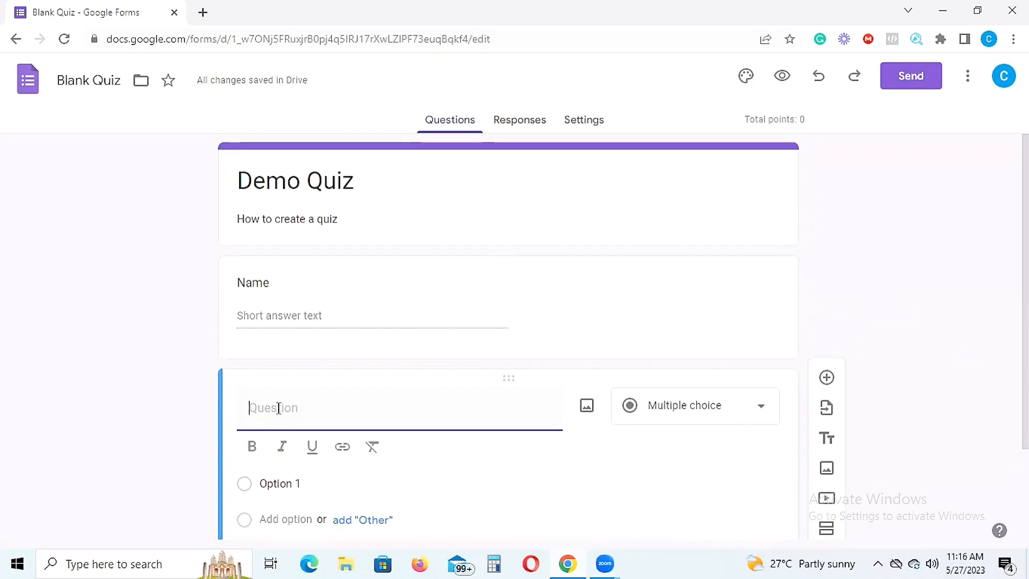
type("Hw many si")
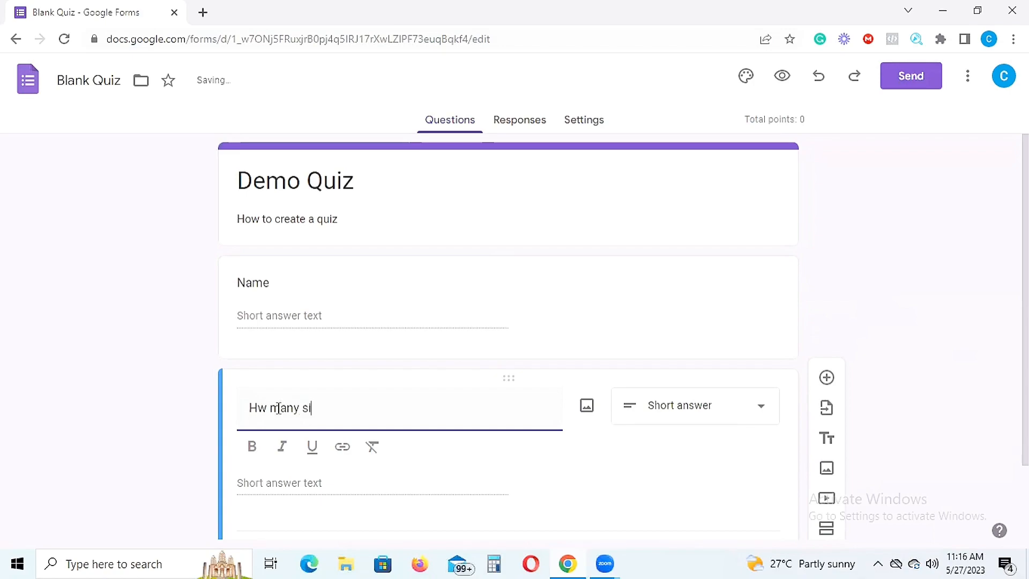
key("BackSpace")
key("BackSpace")
type("des does a square")
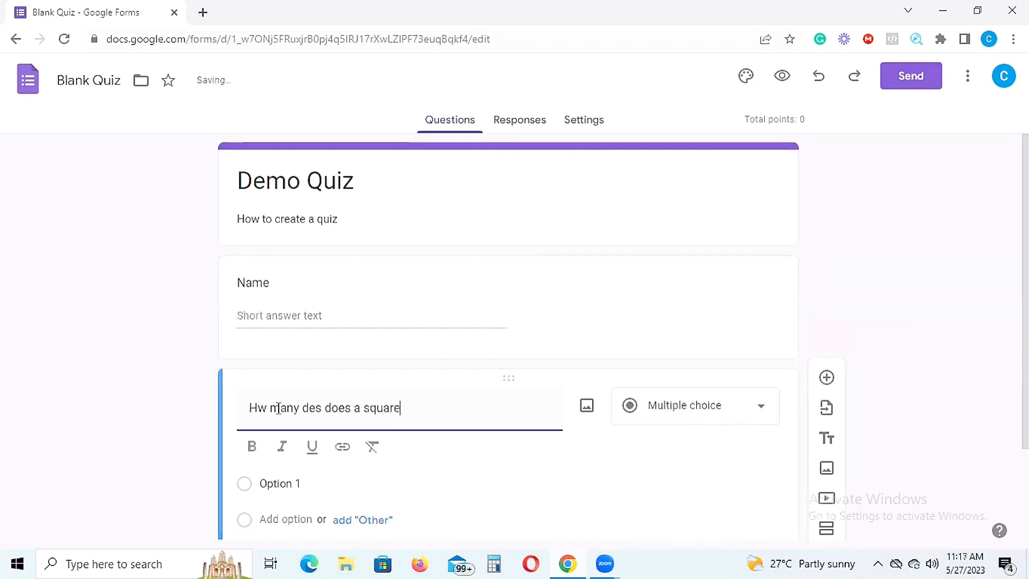
type(" ha")
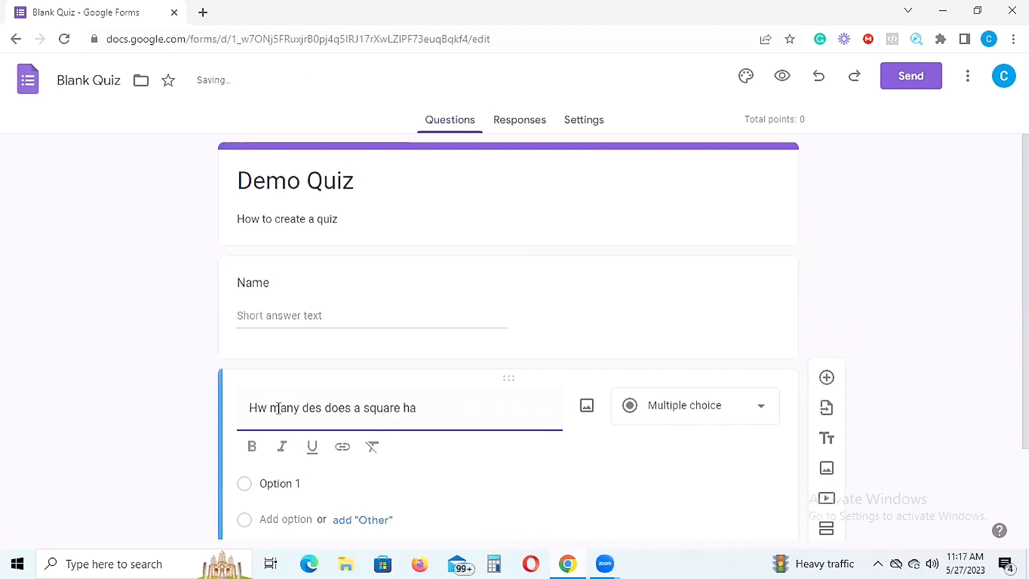
type("ve?")
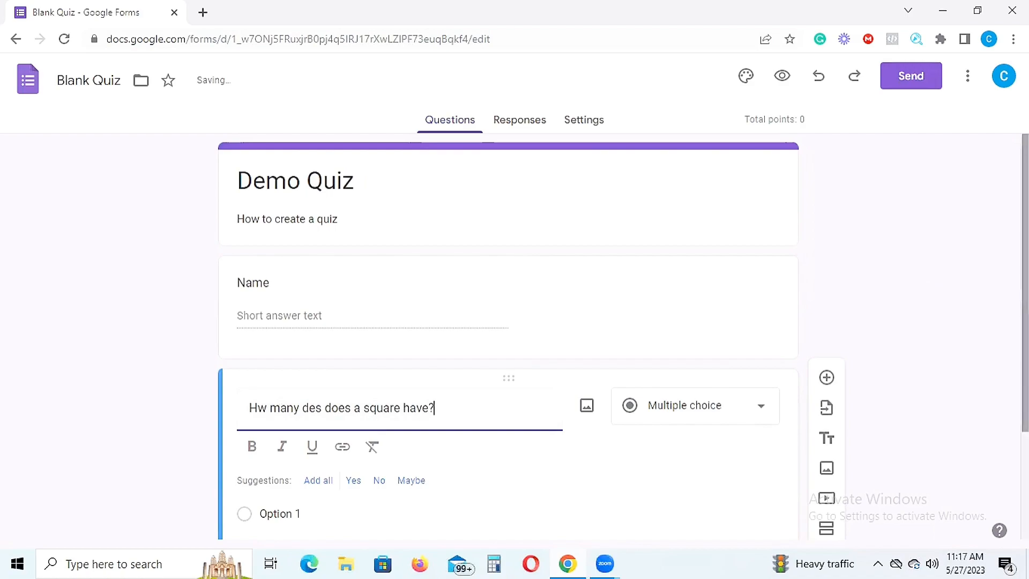
Give the square question five answer options: 1, 2, 3, 4 and 5
left_click_drag(1026, 298, 1026, 343)
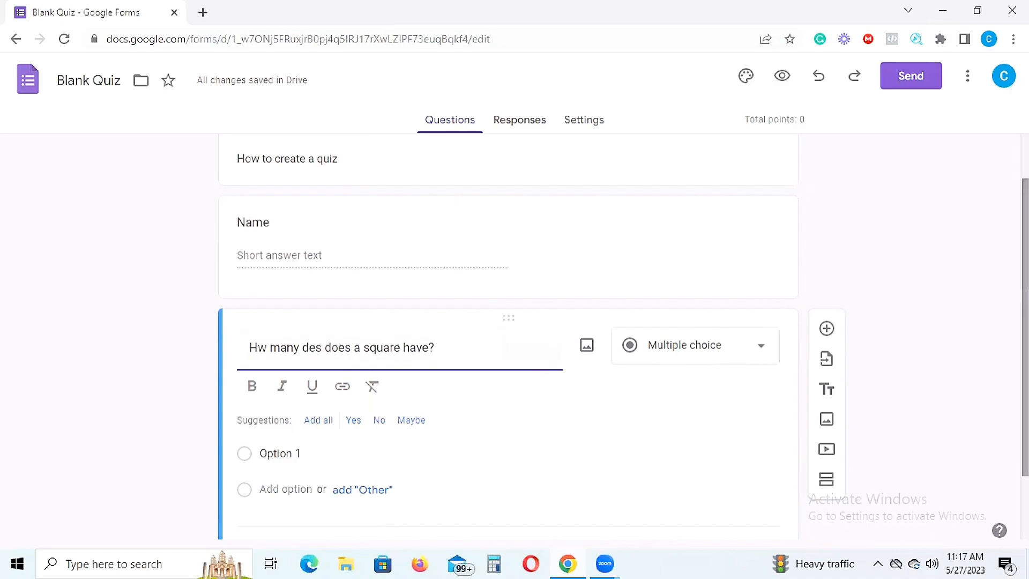
scroll(890, 444, "down", 2)
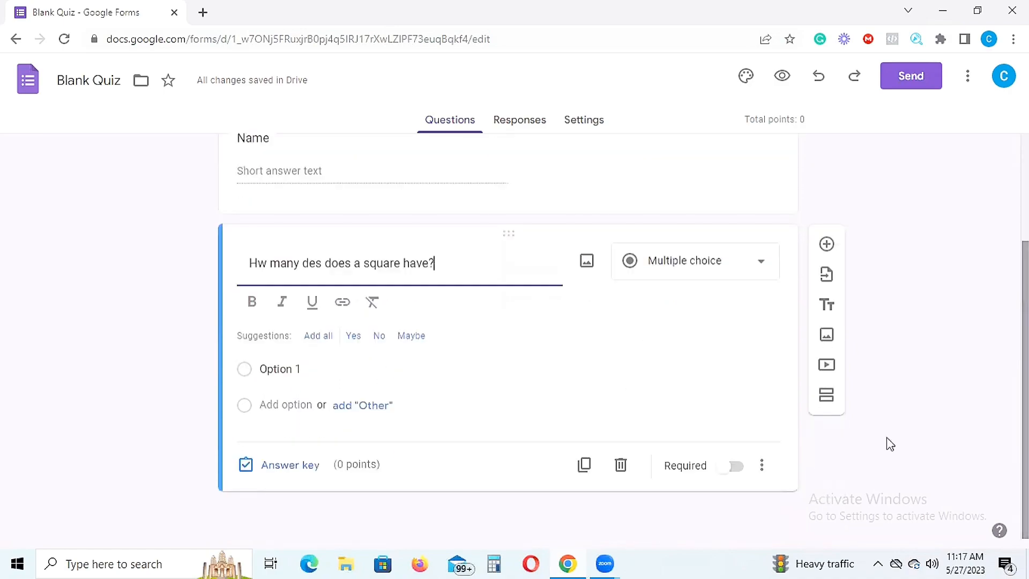
left_click(300, 369)
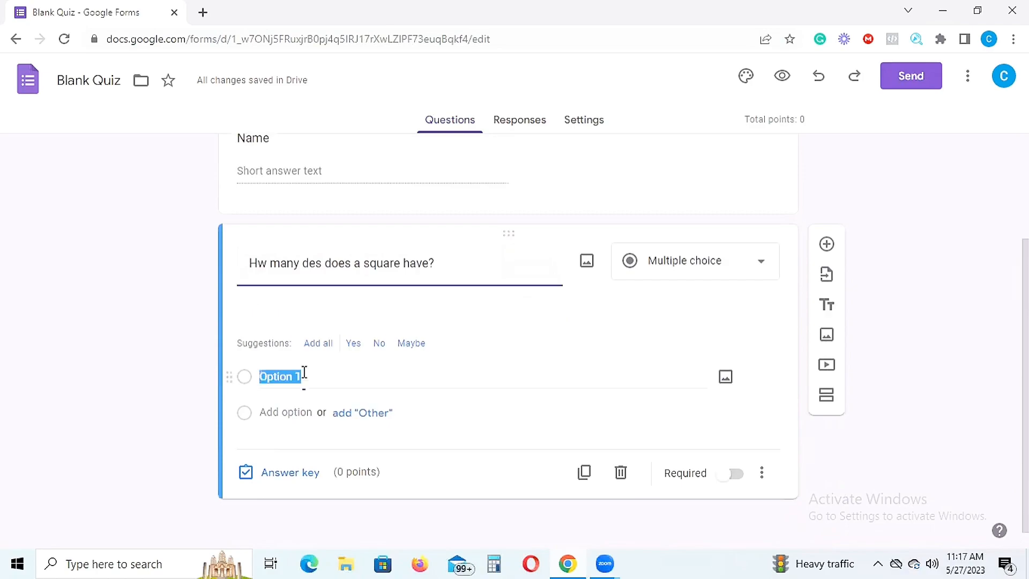
type("1")
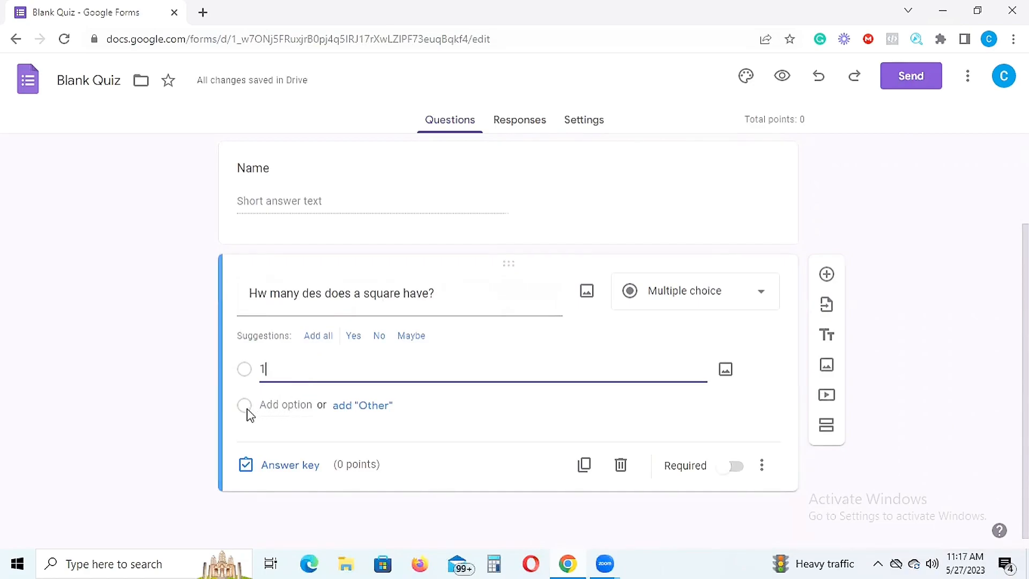
left_click(248, 408)
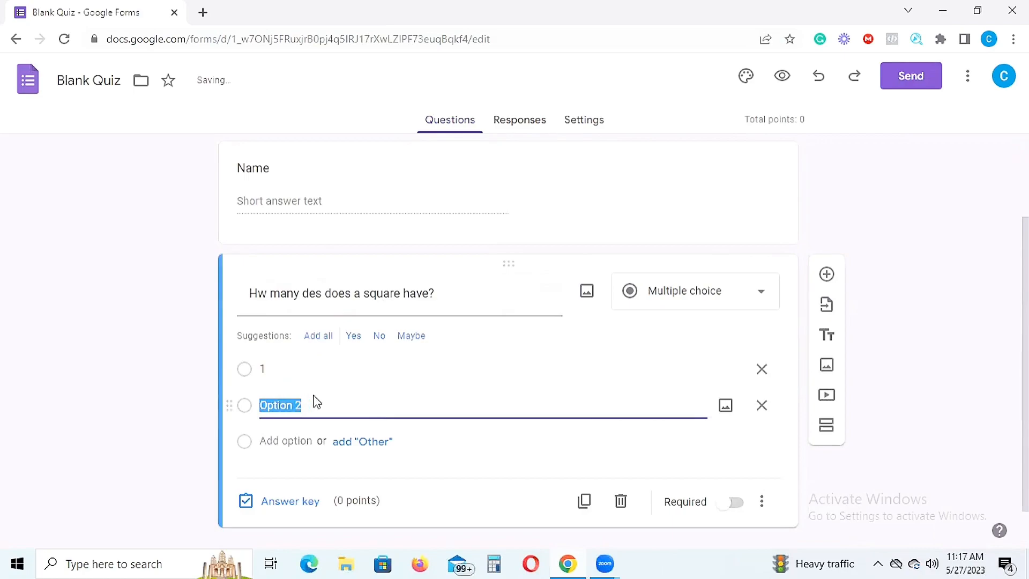
type("2")
left_click(247, 445)
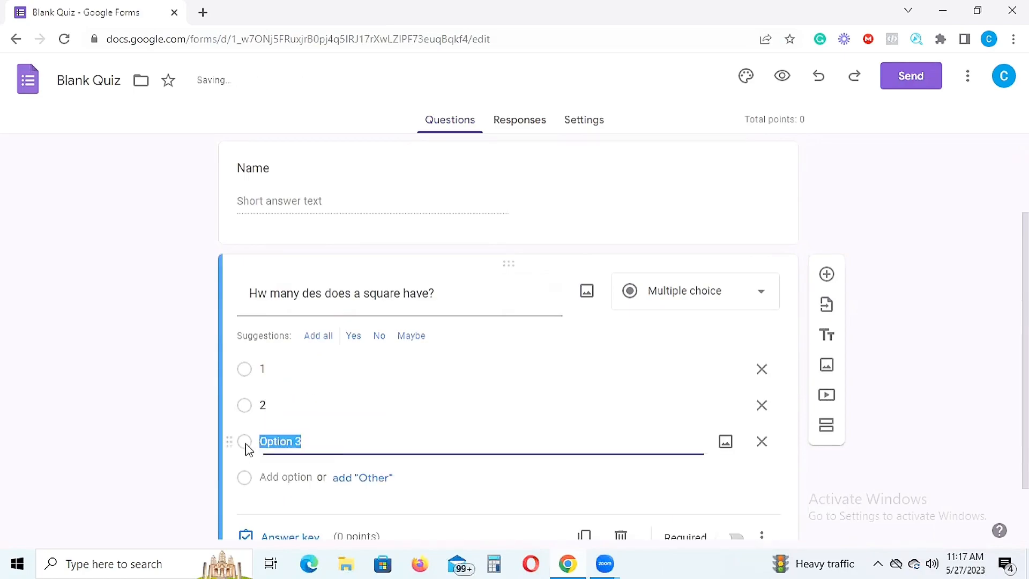
type("3")
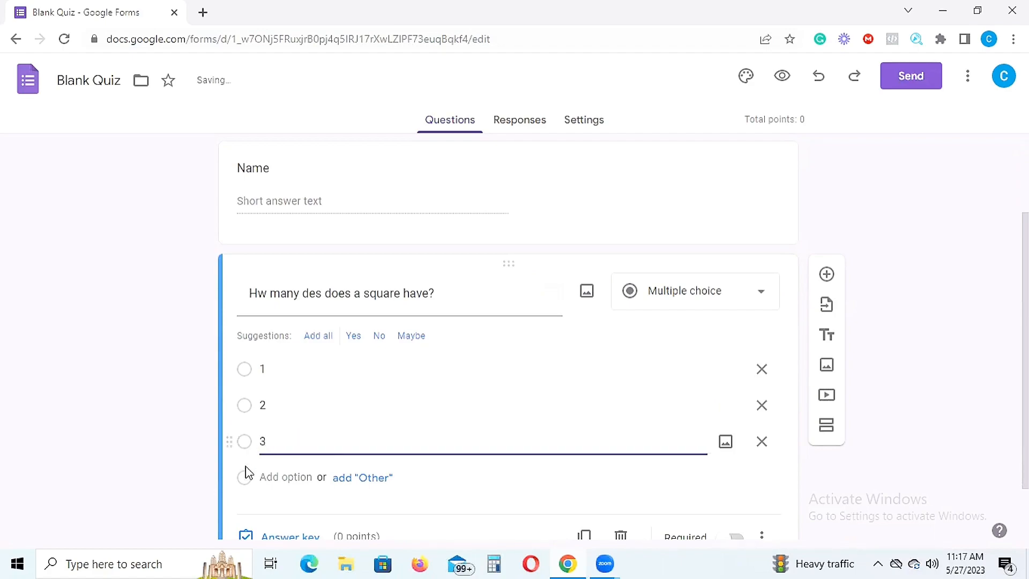
left_click(247, 482)
type("4")
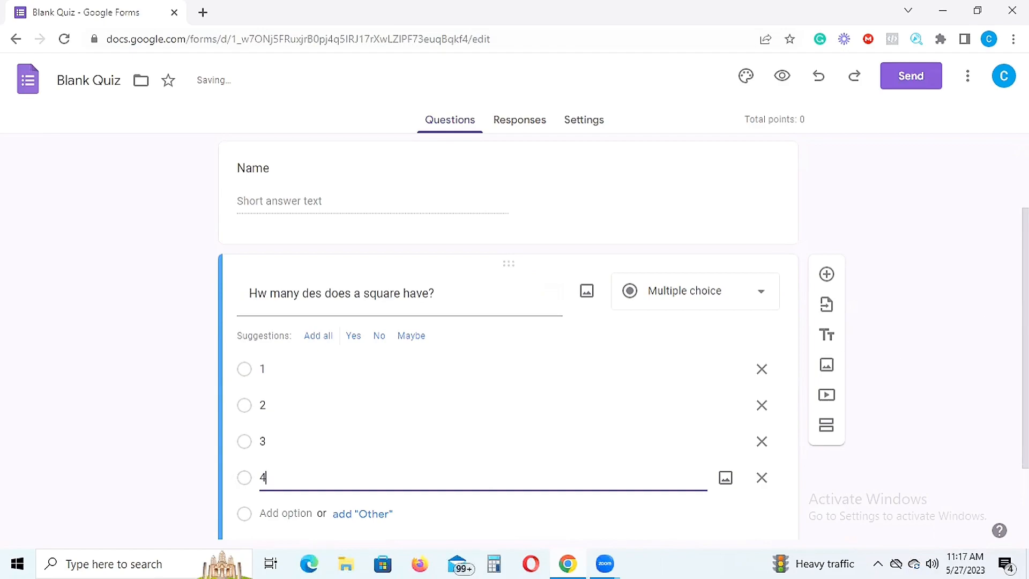
scroll(622, 337, "down", 1)
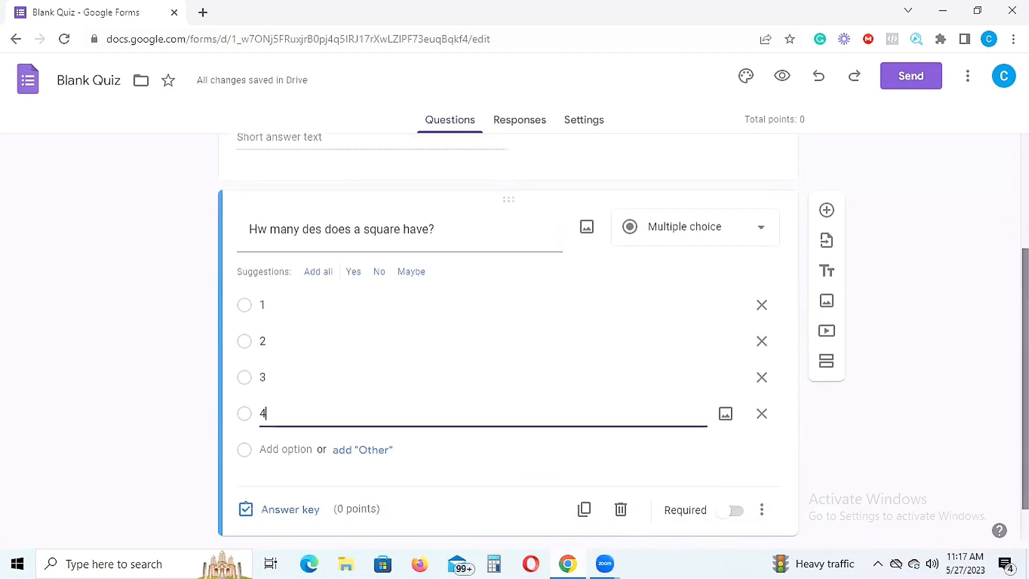
left_click(271, 449)
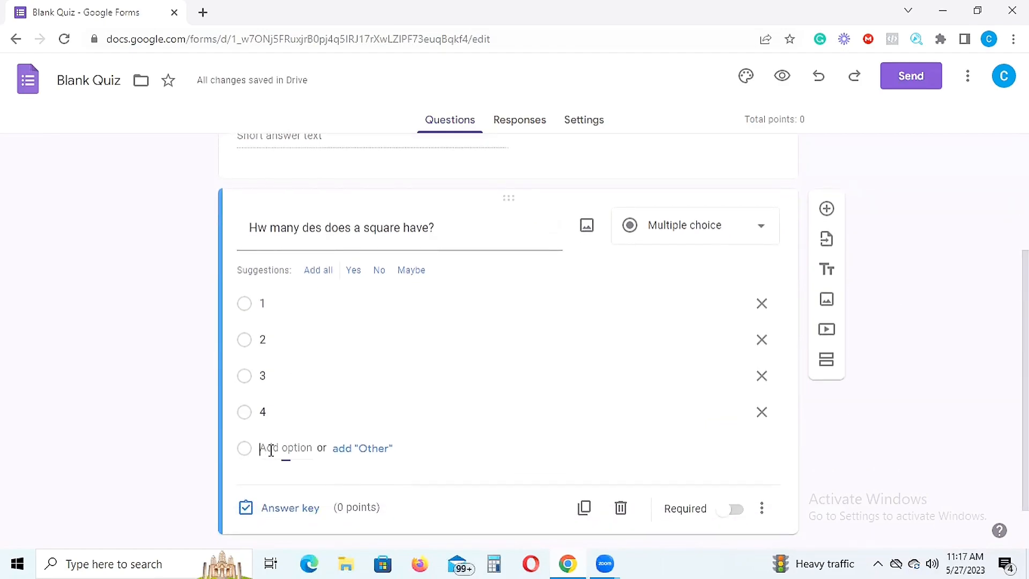
type("5")
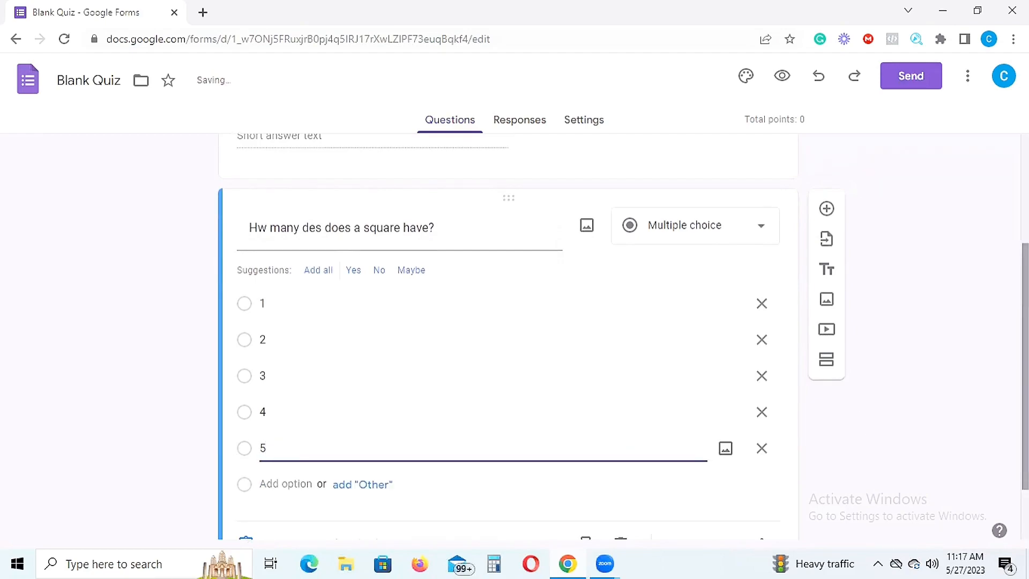
In the square question's answer key, mark 4 as the correct answer and set its value to 10 points
left_click_drag(1025, 376, 1025, 425)
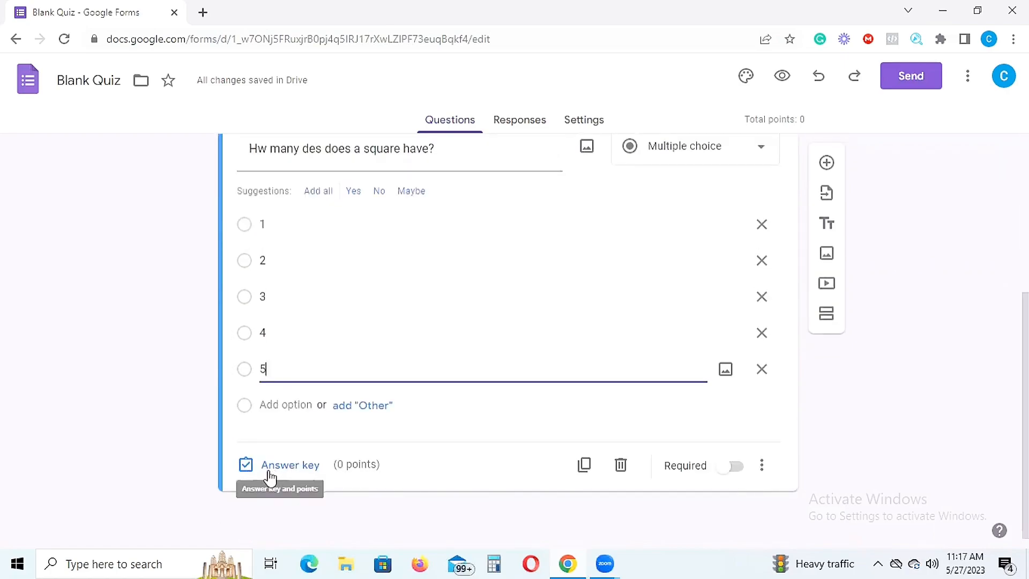
left_click(273, 466)
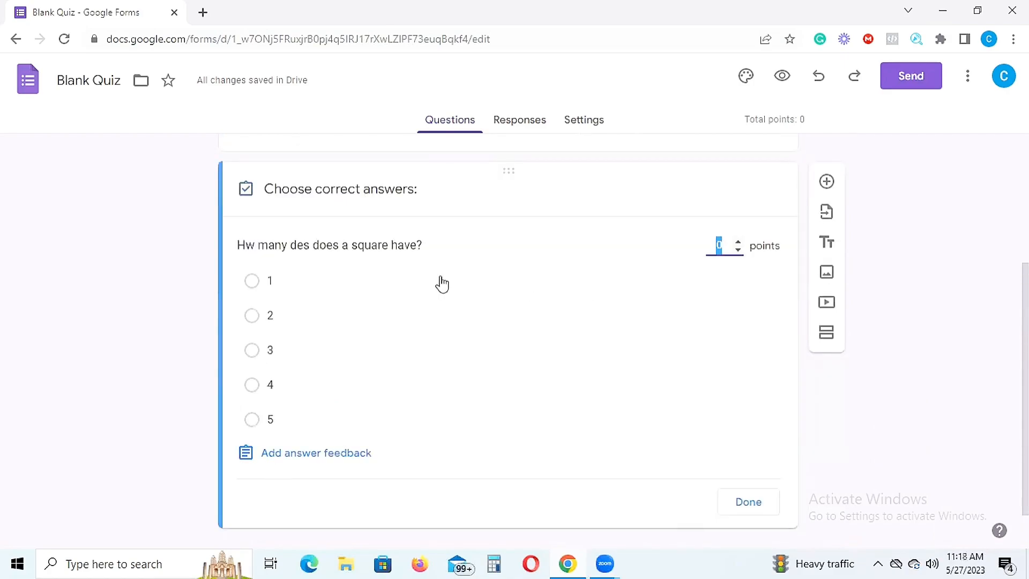
left_click(257, 388)
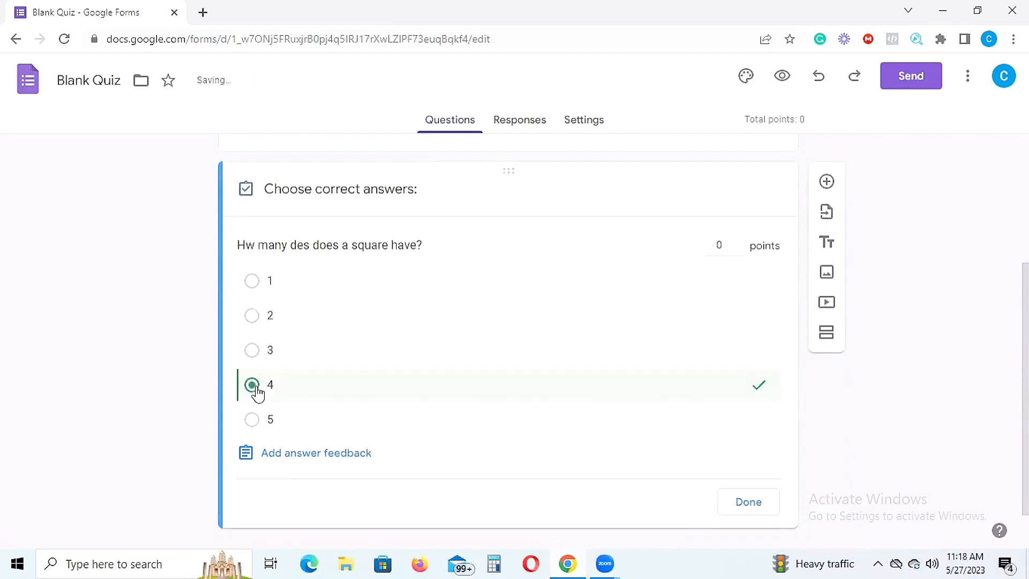
left_click(722, 245)
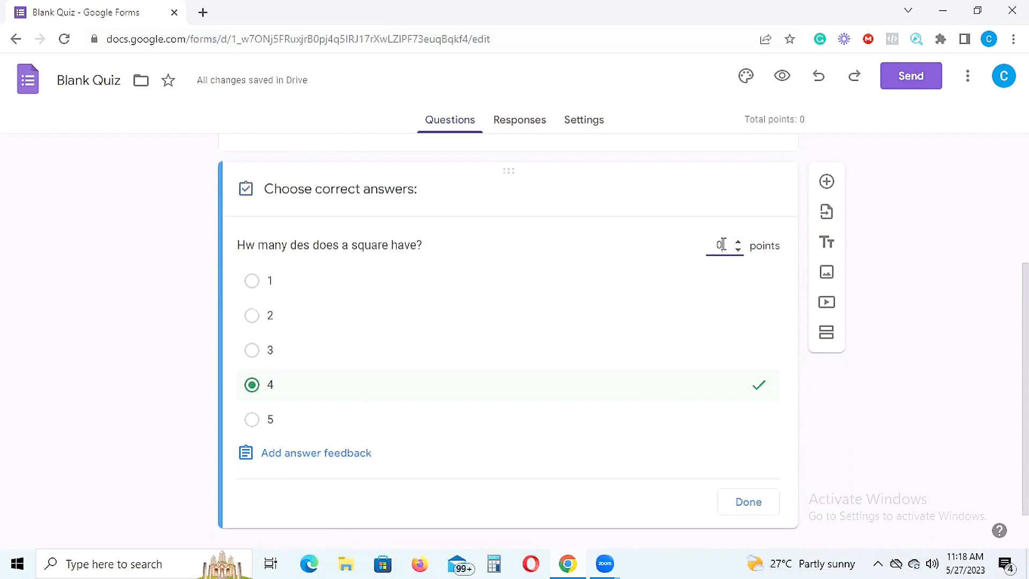
type("1")
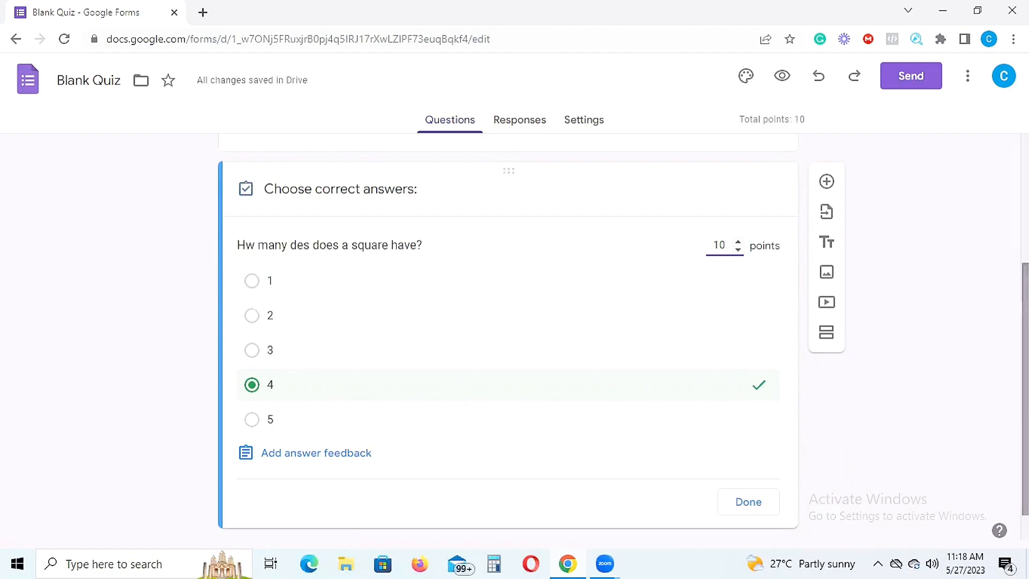
scroll(767, 455, "down", 1)
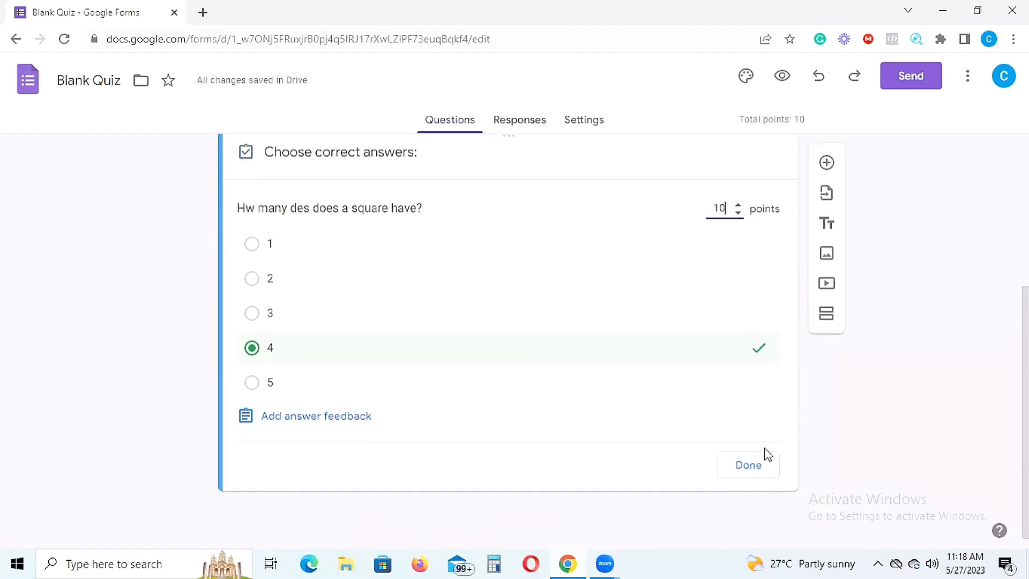
left_click(751, 465)
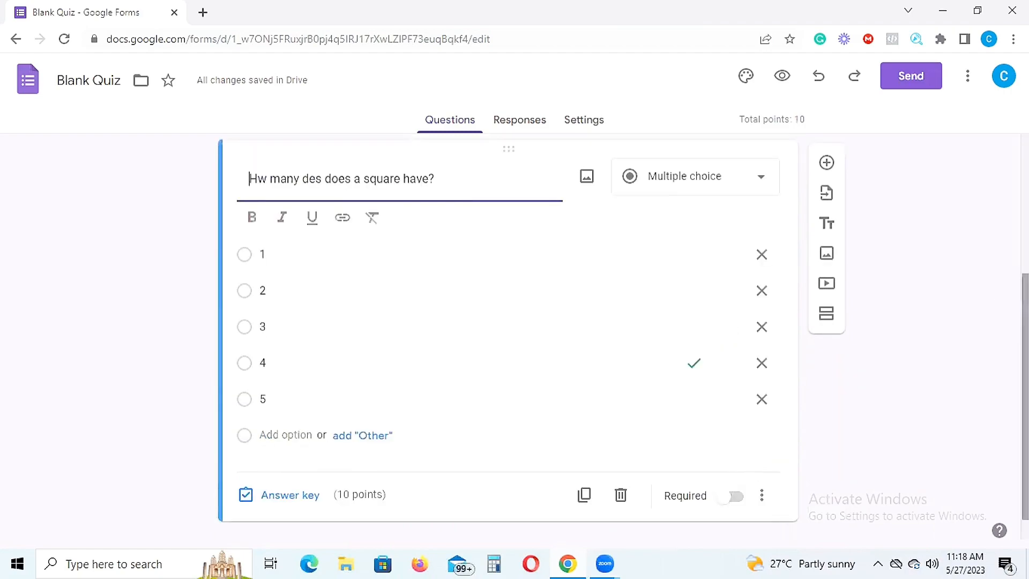
Add a third question, "How many countries have you been to?", and set its type to Checkboxes
scroll(579, 401, "down", 1)
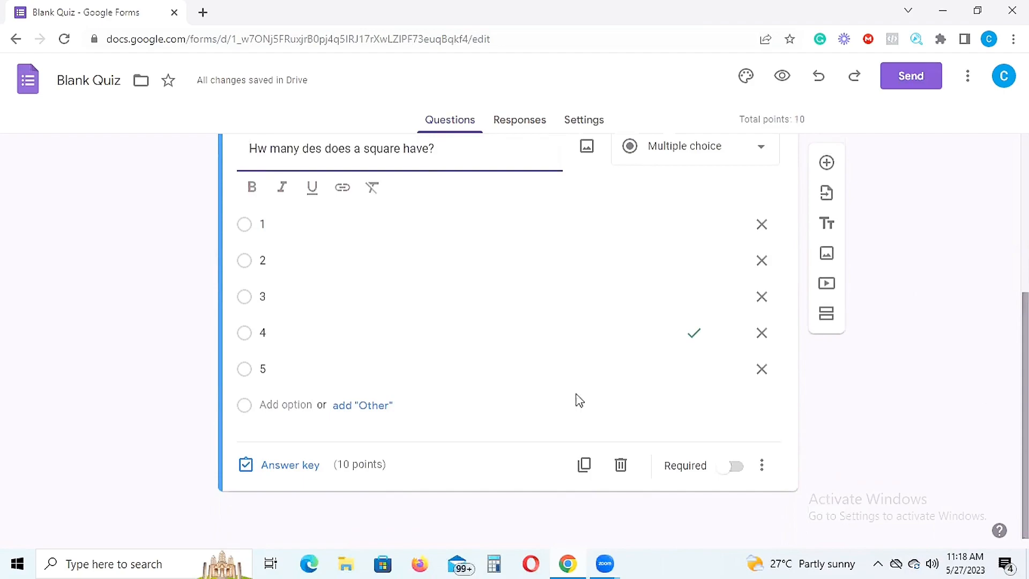
left_click(827, 168)
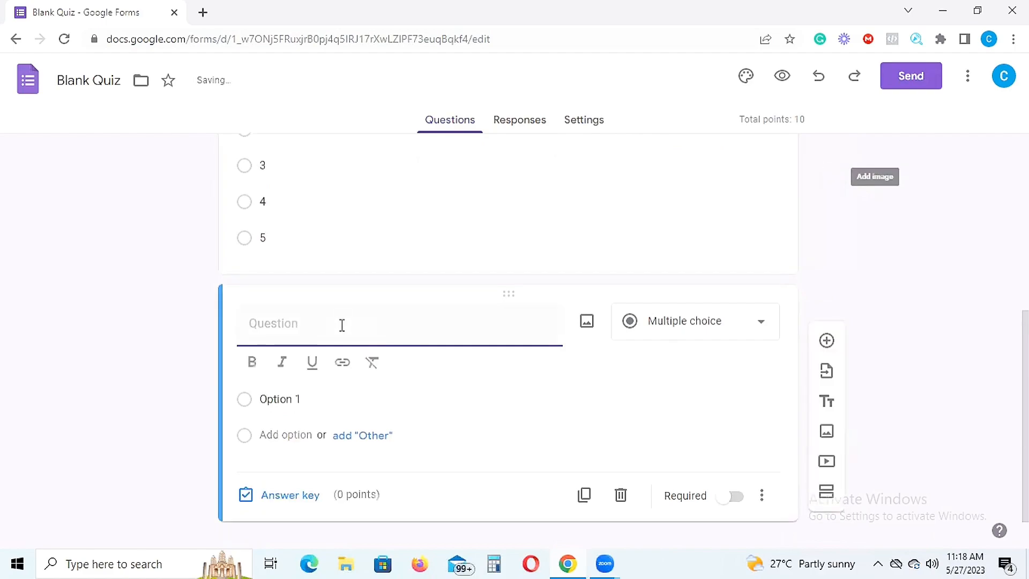
type("How many")
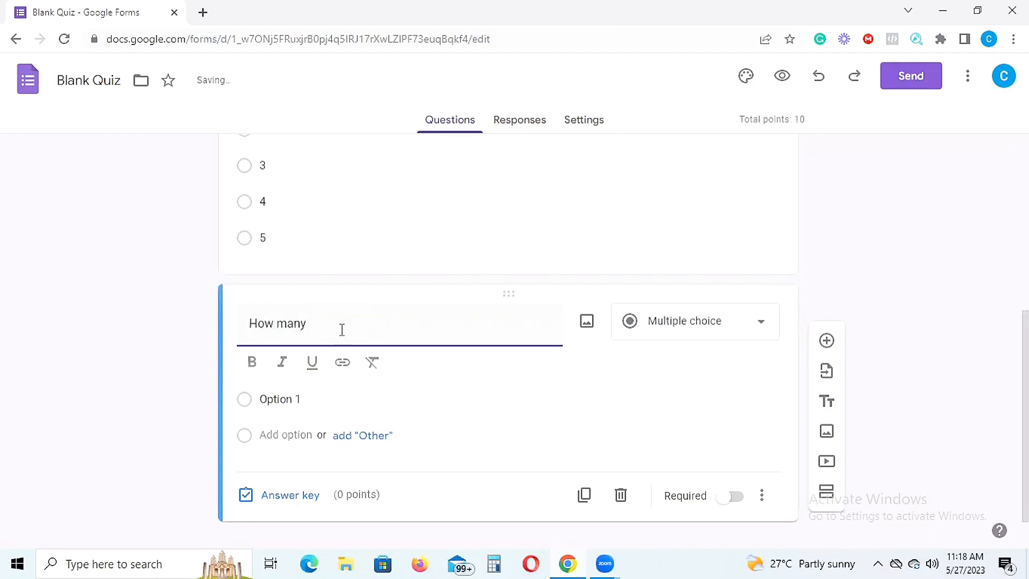
type("countries have you been to?")
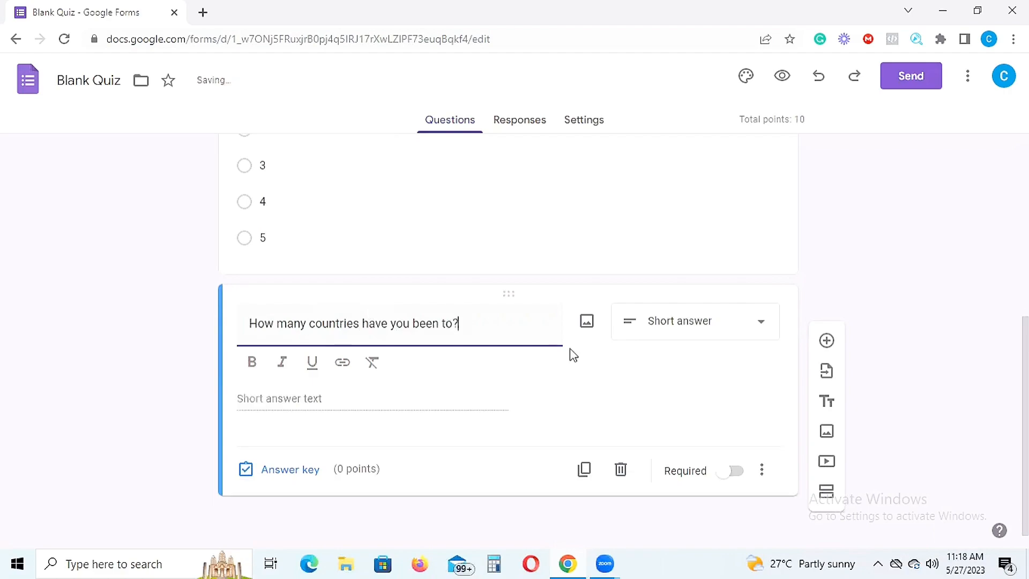
left_click(745, 331)
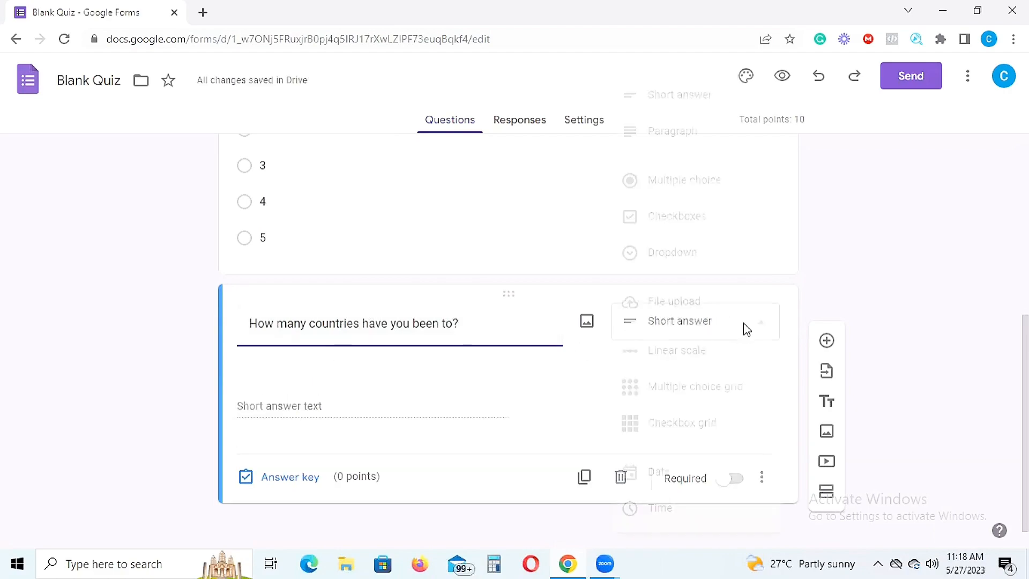
left_click(675, 225)
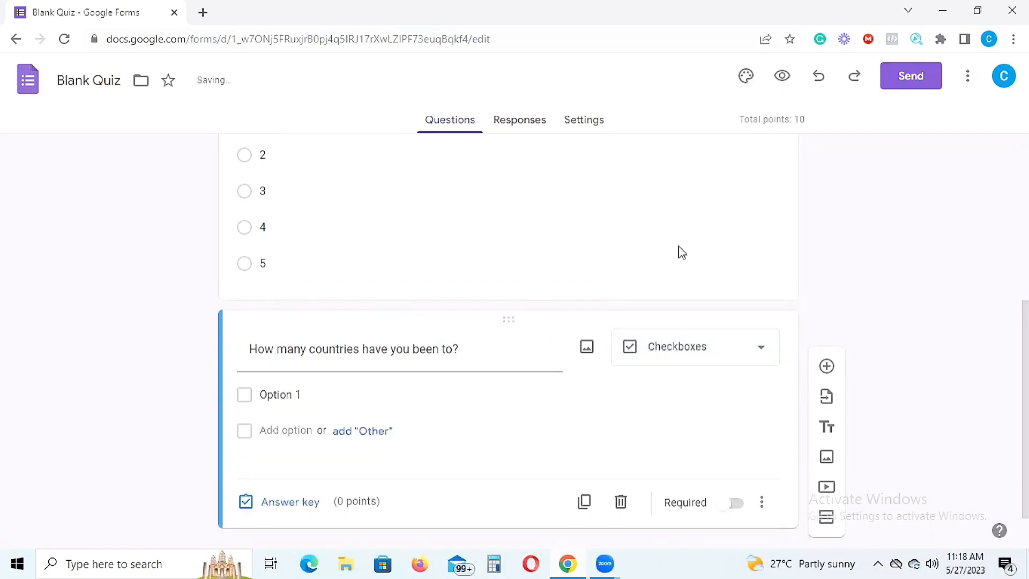
Give the countries question three checkbox options: 5, 7 and 9
left_click(253, 398)
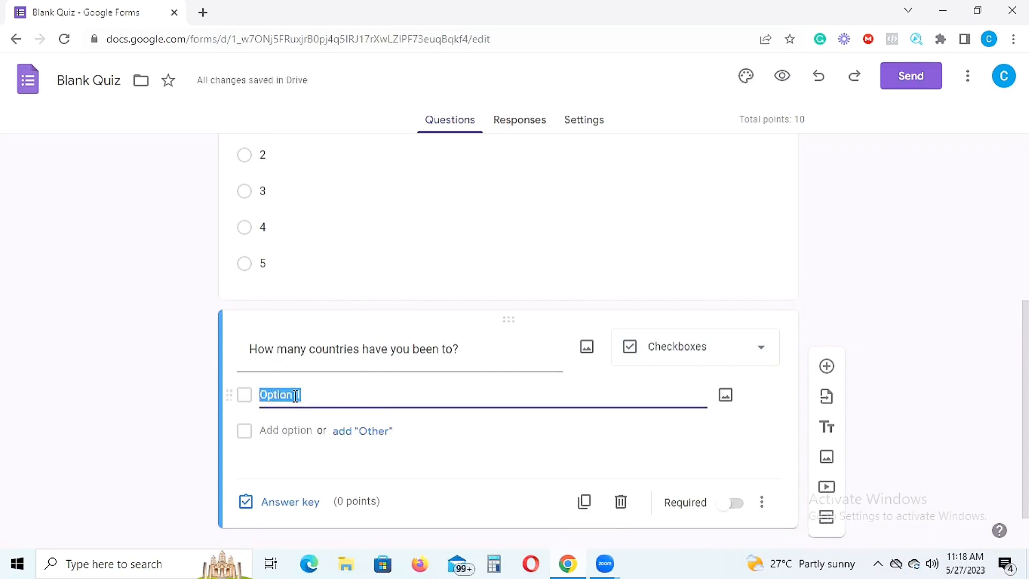
type("5")
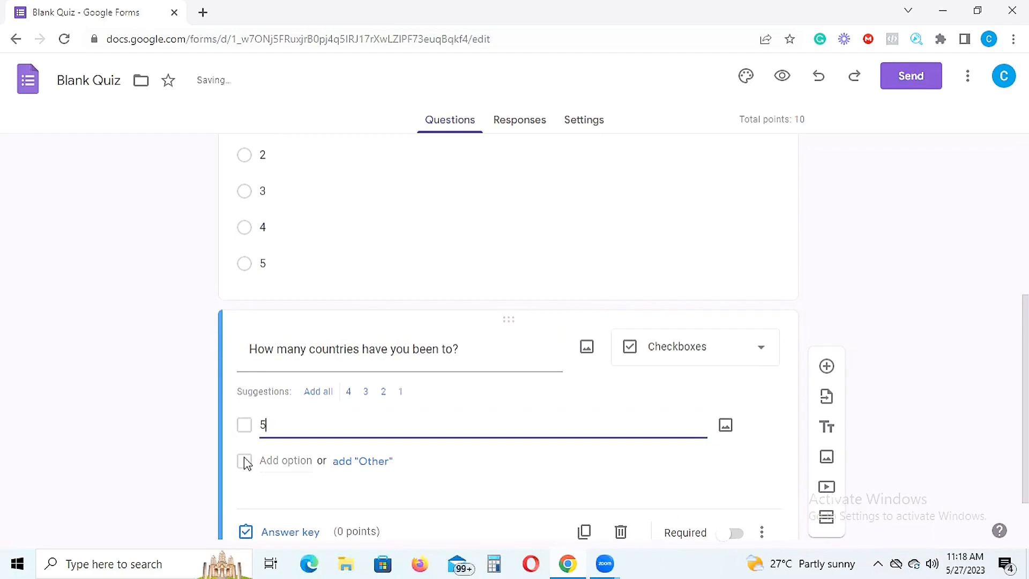
left_click(246, 468)
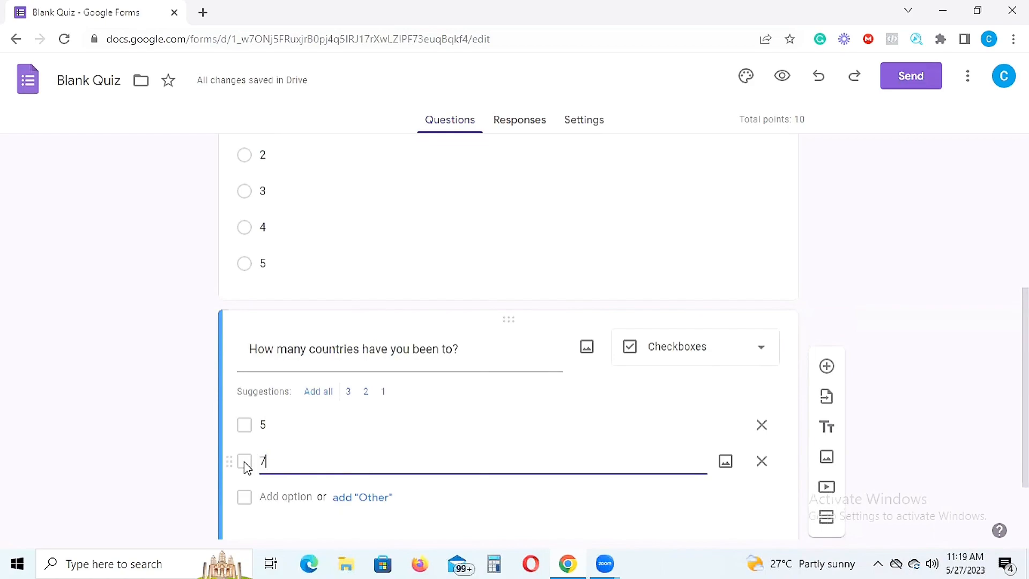
left_click(248, 504)
type("9")
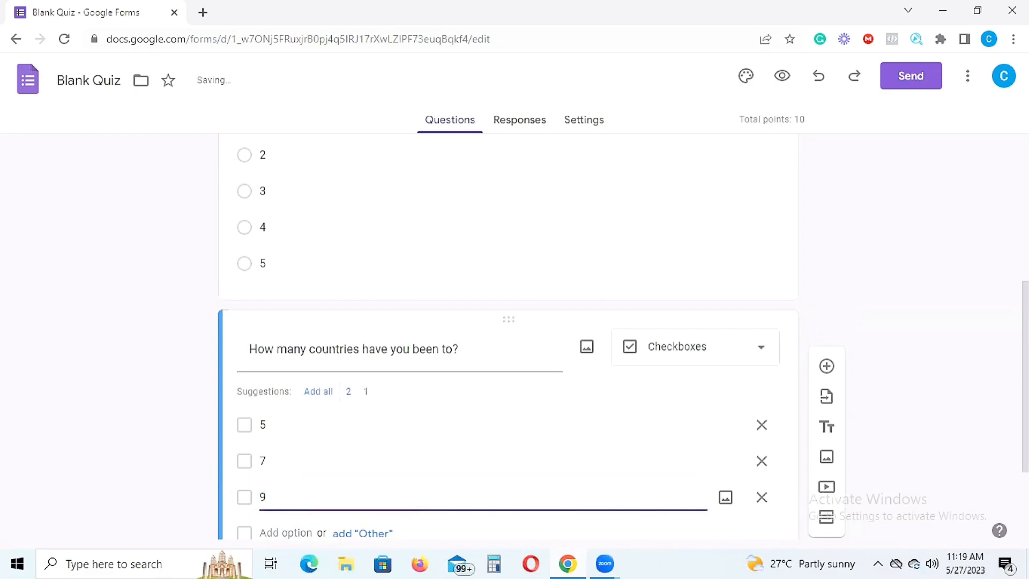
Add an "Other" option to the countries question and remove it again
scroll(314, 427, "down", 2)
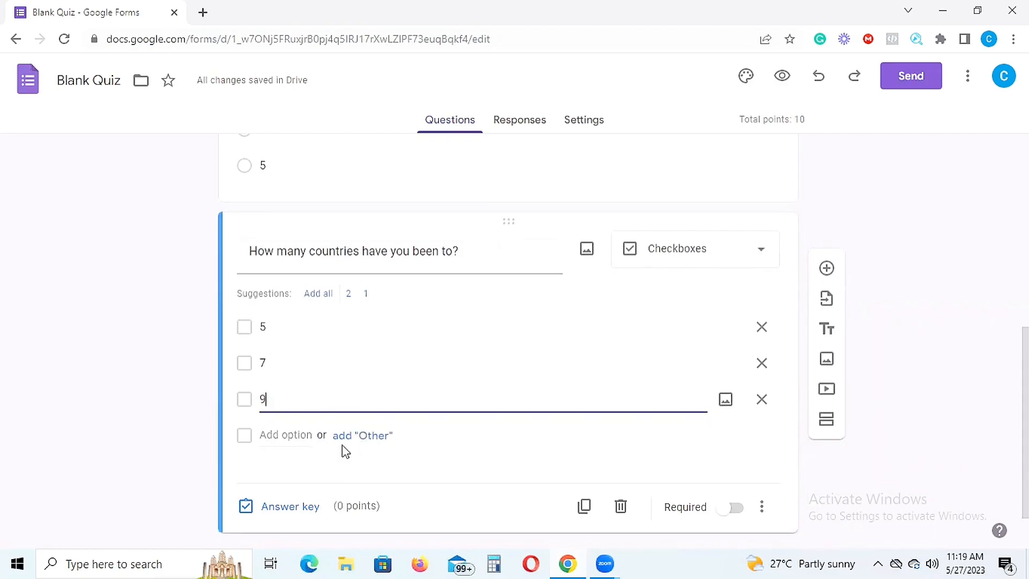
left_click(364, 438)
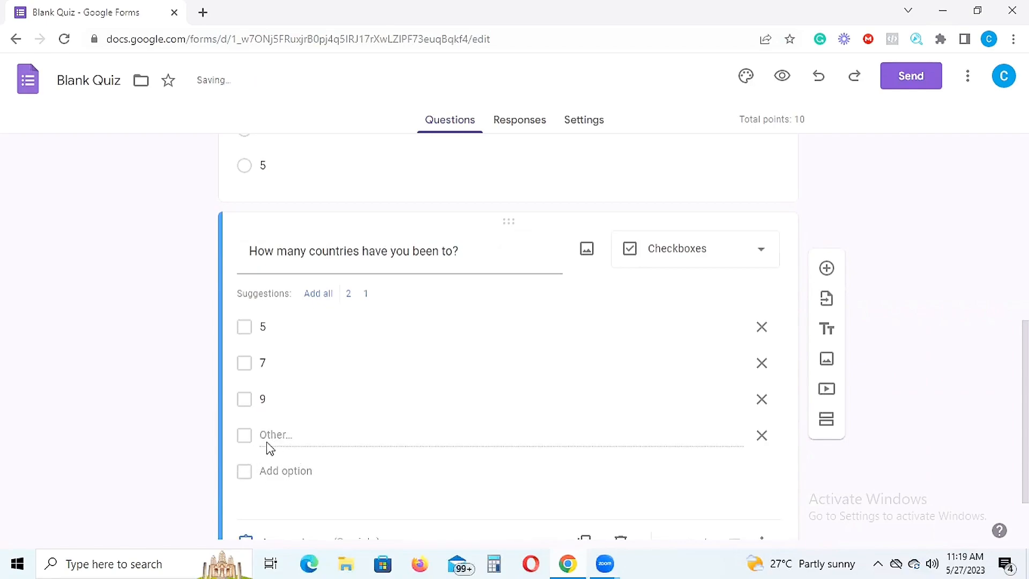
left_click(763, 436)
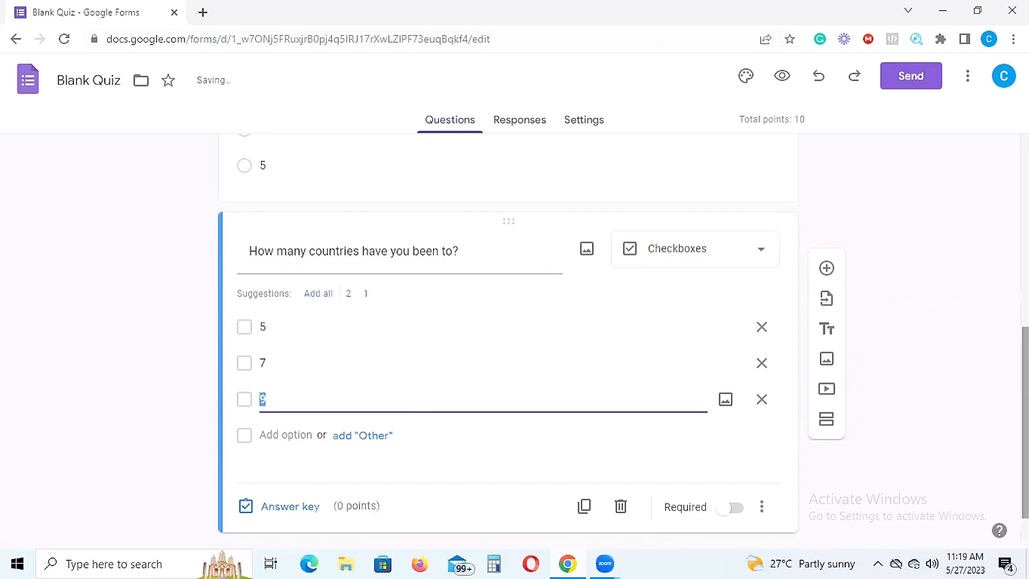
Make the countries question required, and in its answer key mark 9 as correct and worth 10 points
scroll(604, 349, "down", 1)
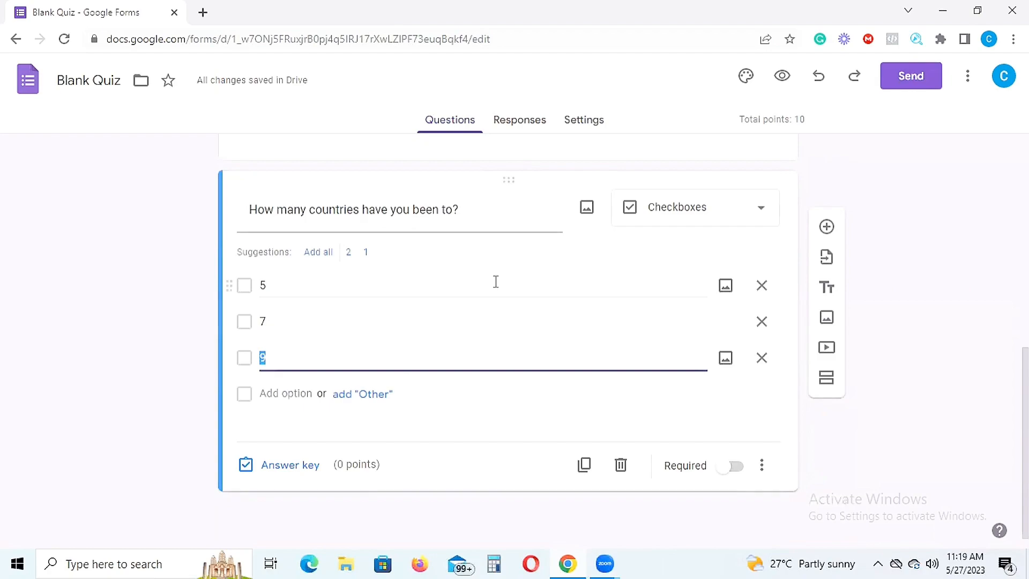
left_click(736, 470)
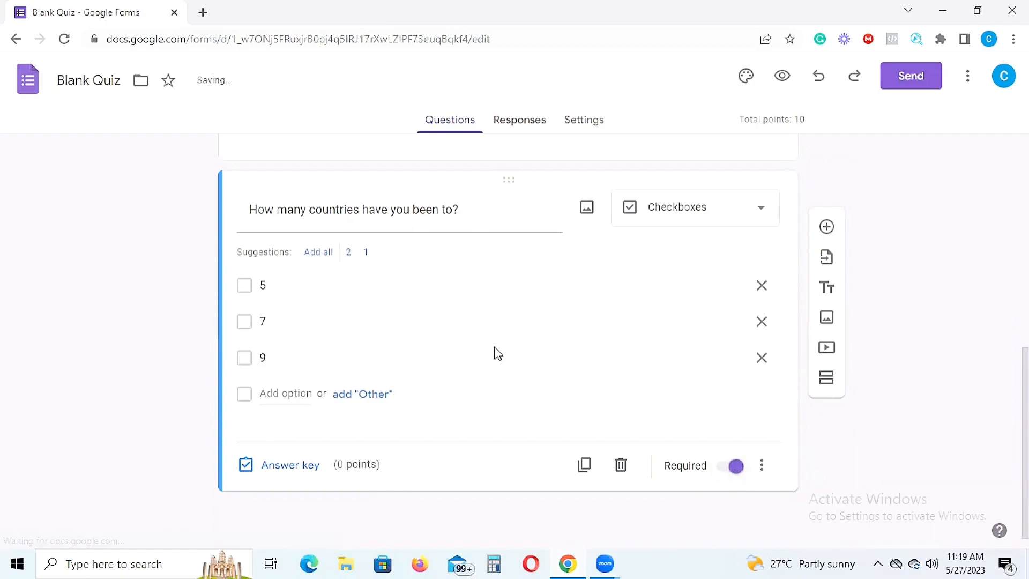
left_click(283, 472)
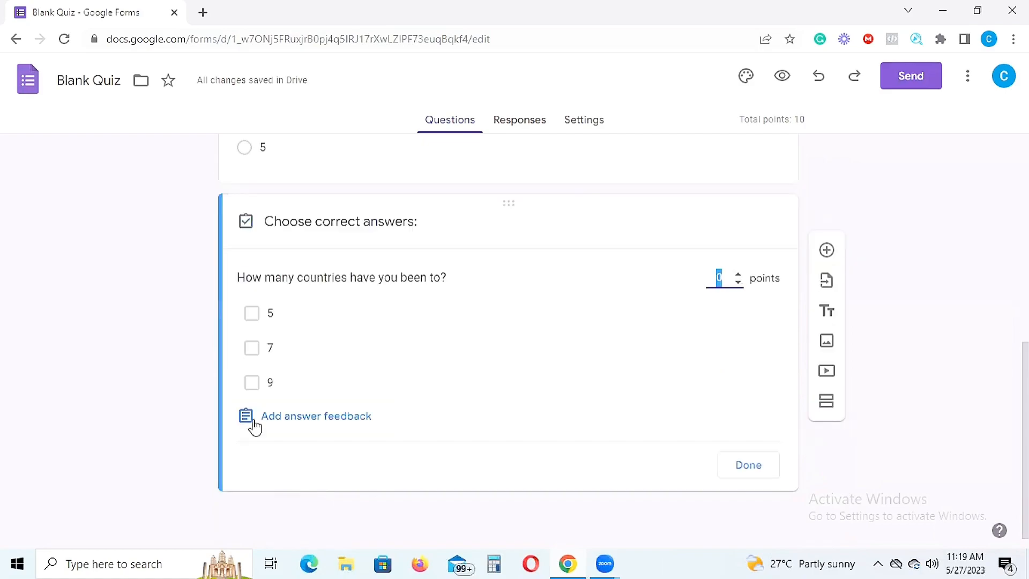
left_click(255, 384)
left_click(255, 385)
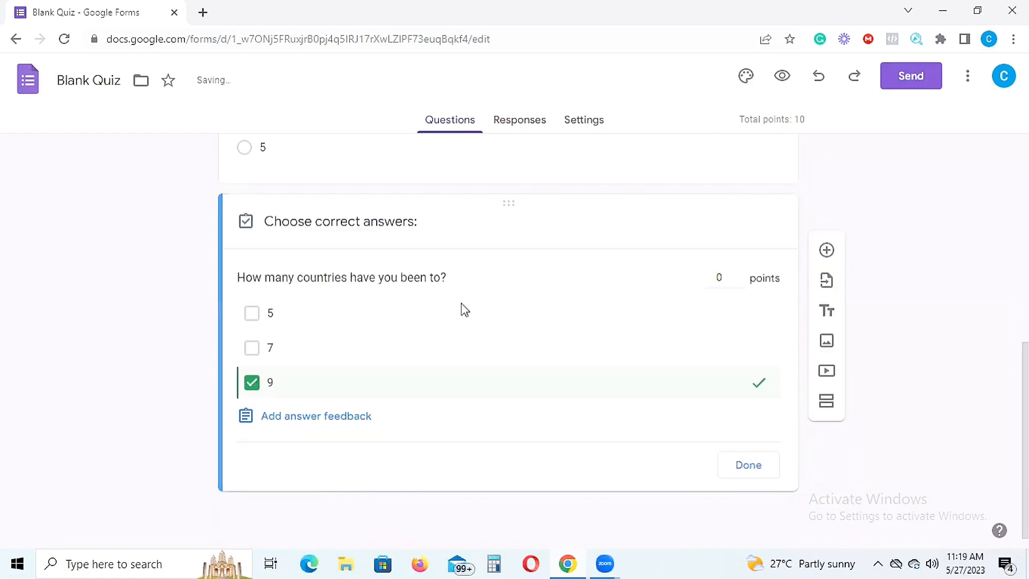
left_click(722, 276)
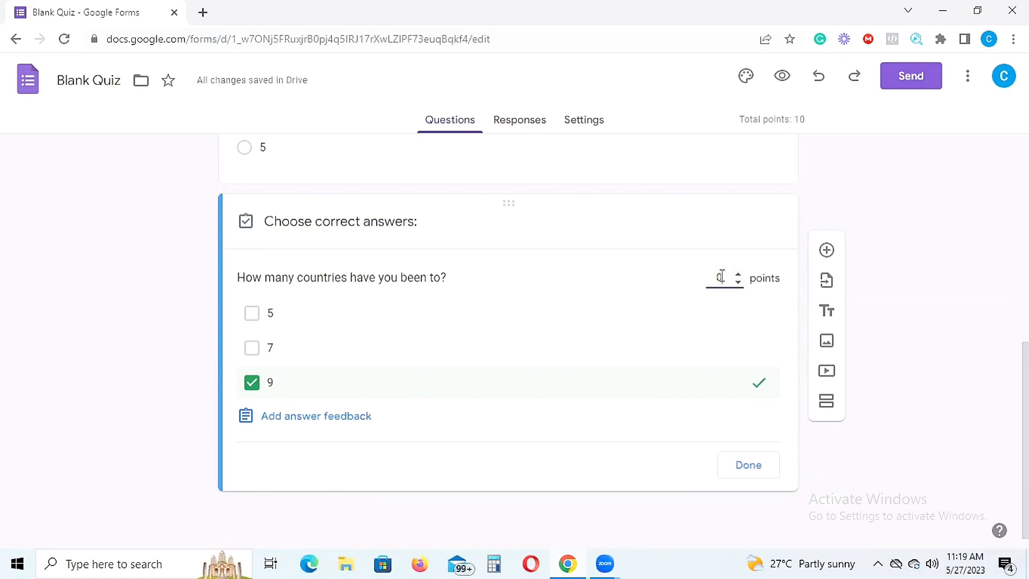
type("10")
left_click(756, 471)
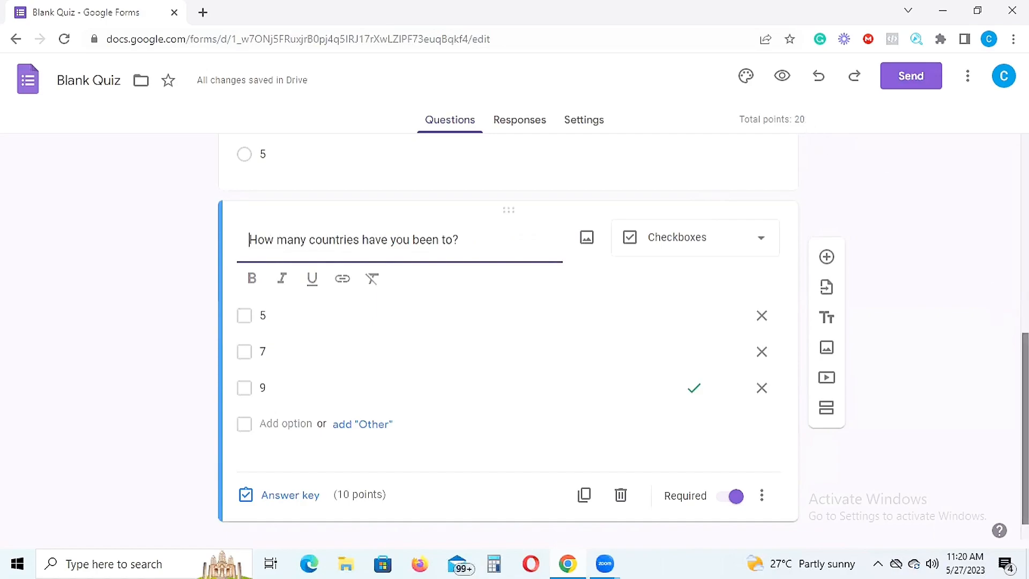
Review the quiz's sending options for email, link with a shortened URL, and embedded HTML, and close them without sending
scroll(622, 344, "down", 1)
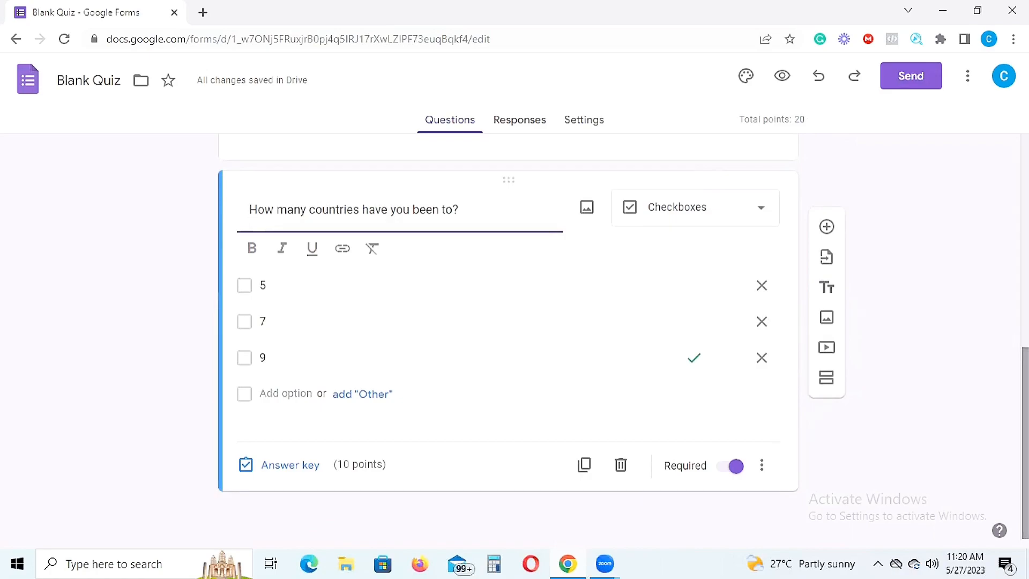
left_click(911, 86)
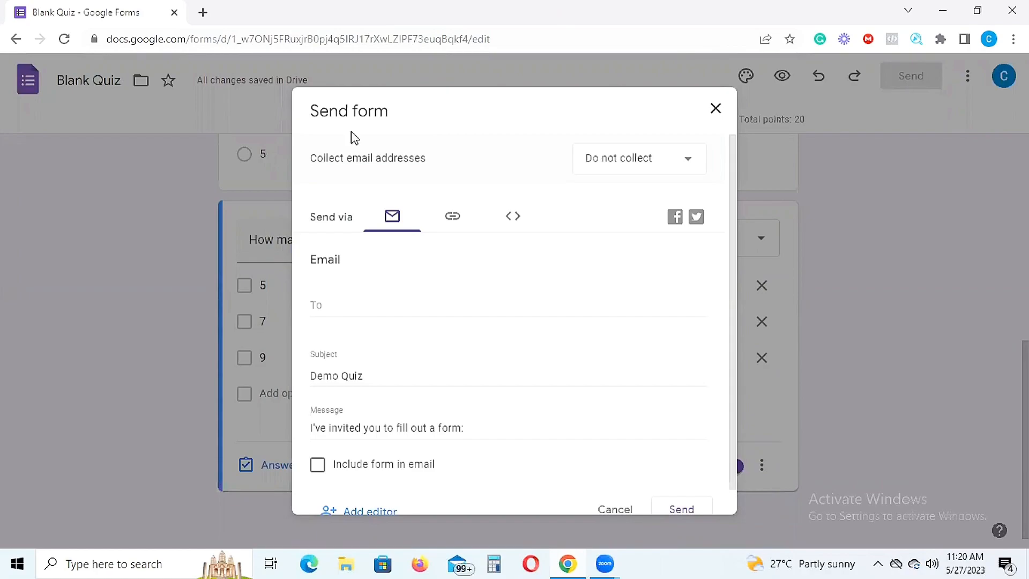
left_click(338, 302)
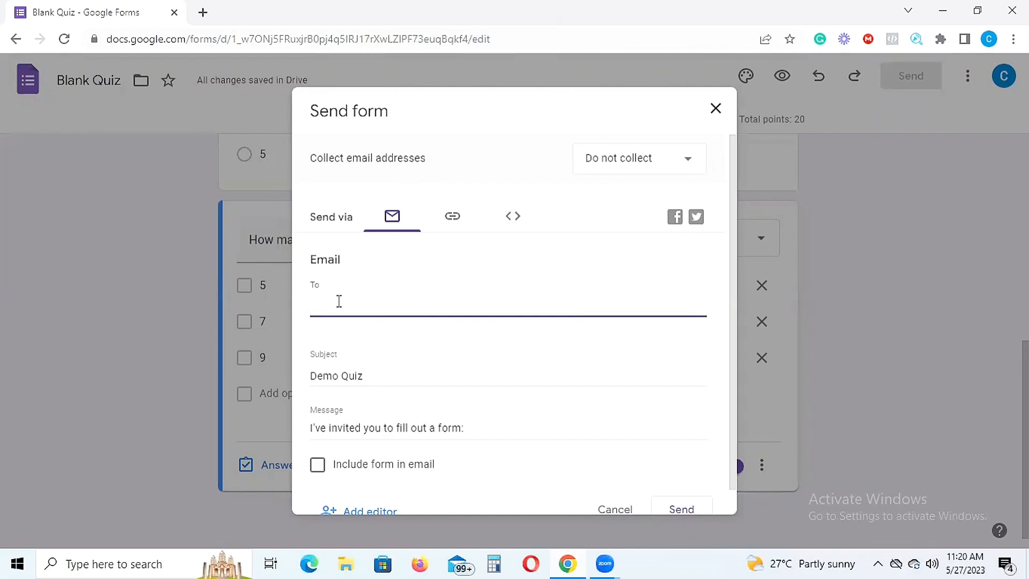
left_click(368, 375)
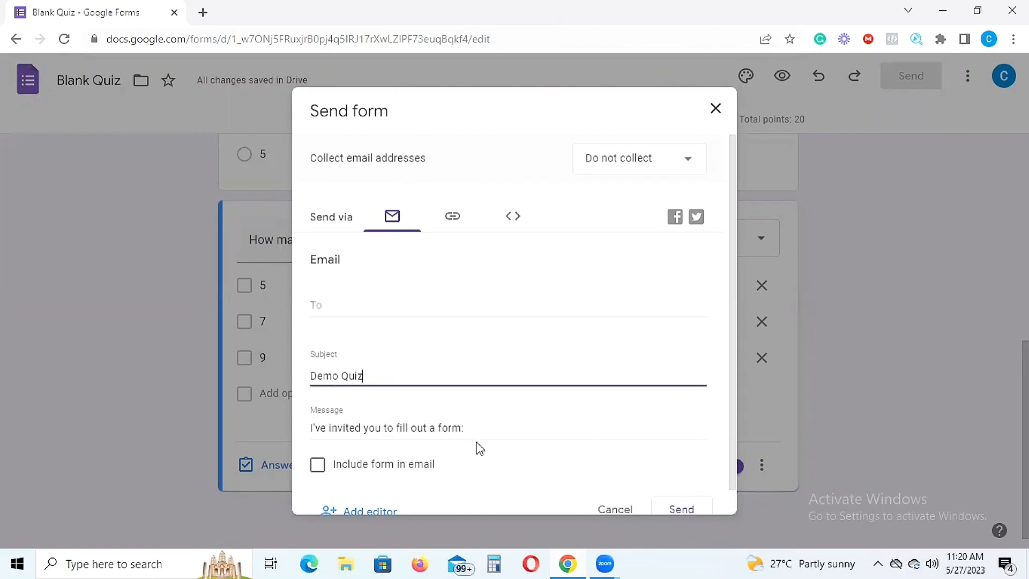
left_click(468, 429)
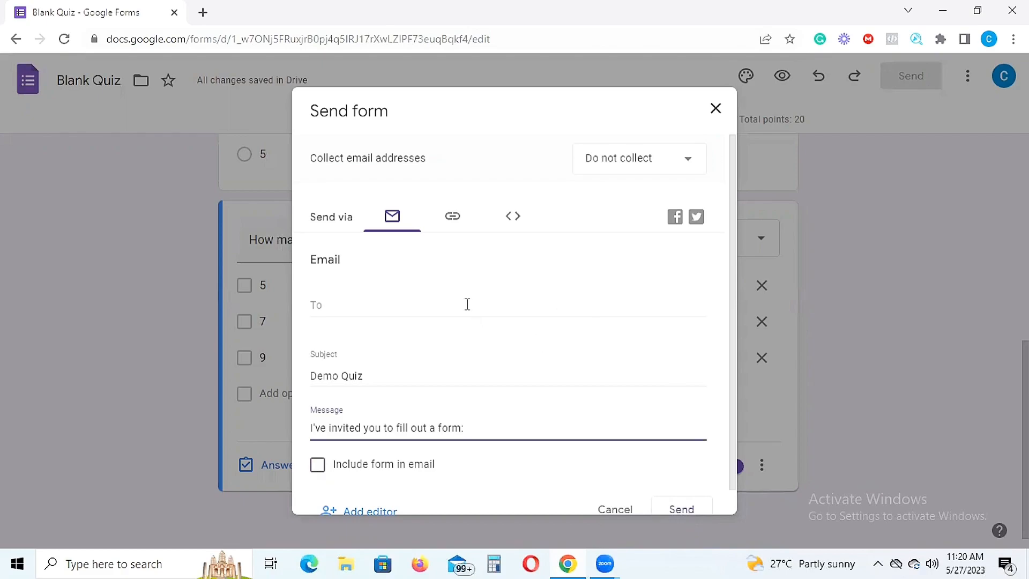
left_click(453, 221)
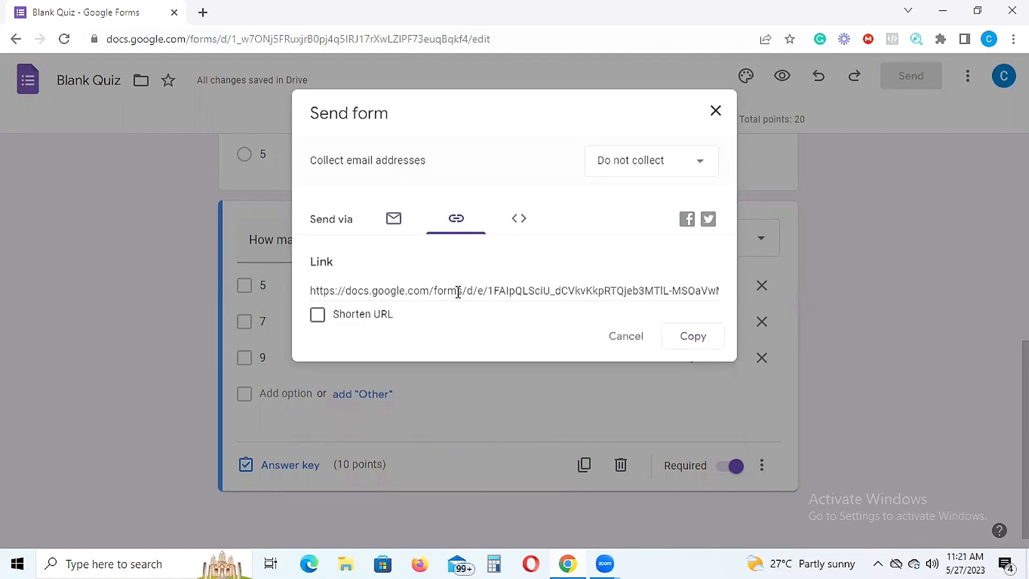
left_click(318, 315)
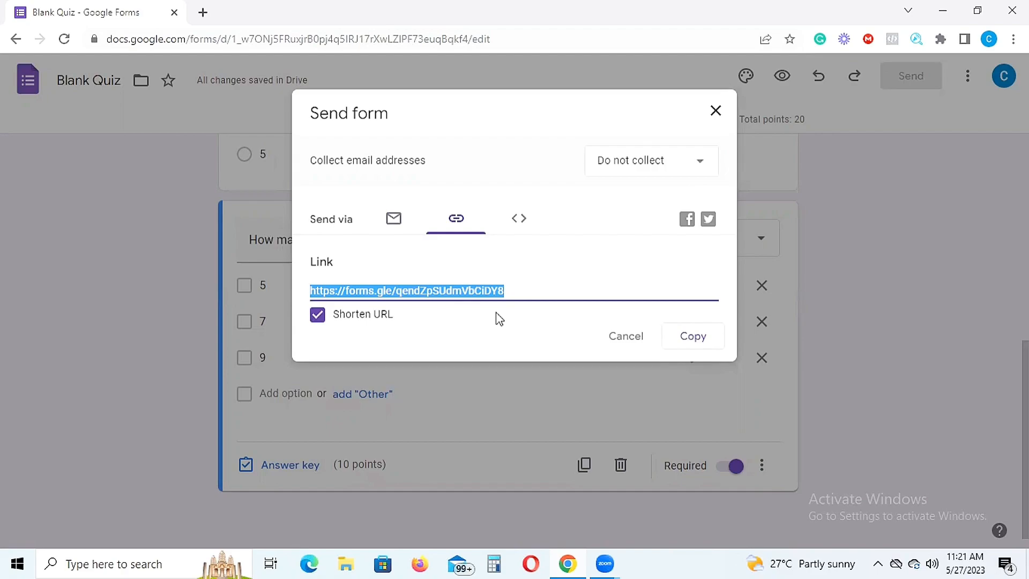
left_click(522, 224)
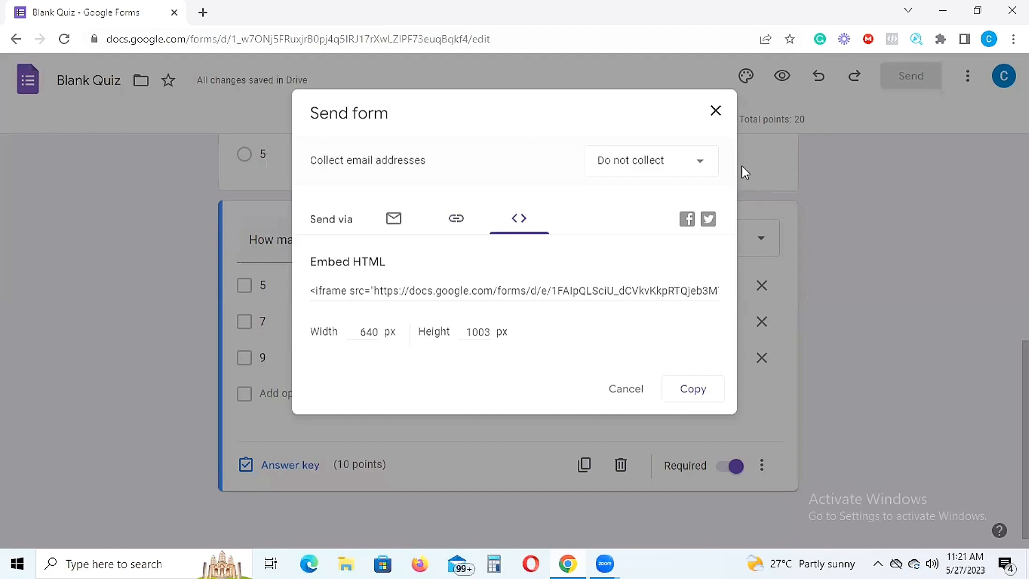
left_click(717, 111)
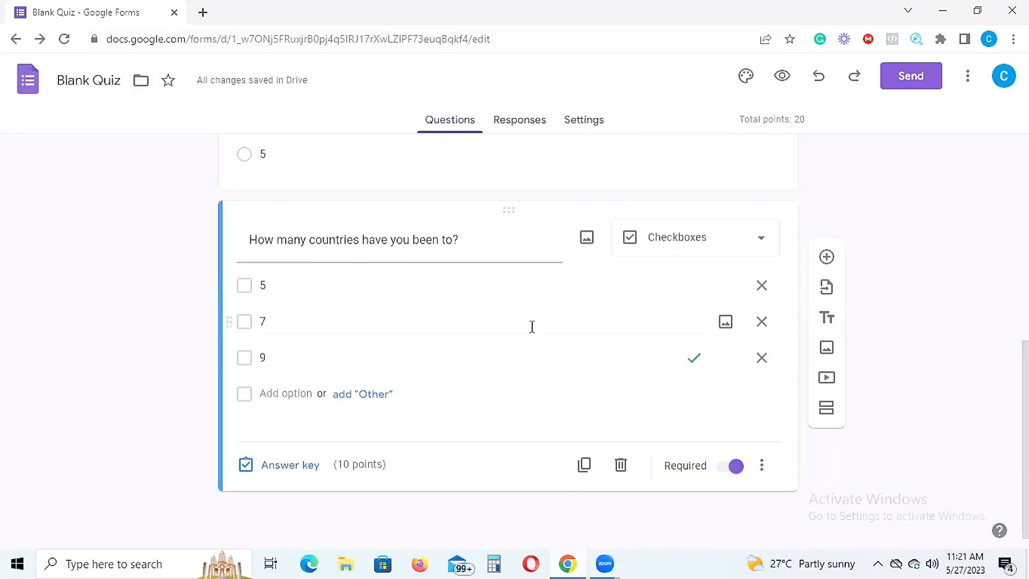
Preview the quiz and submit a test response with a first name, 4 for the square question and 9 for the countries question
left_click(782, 79)
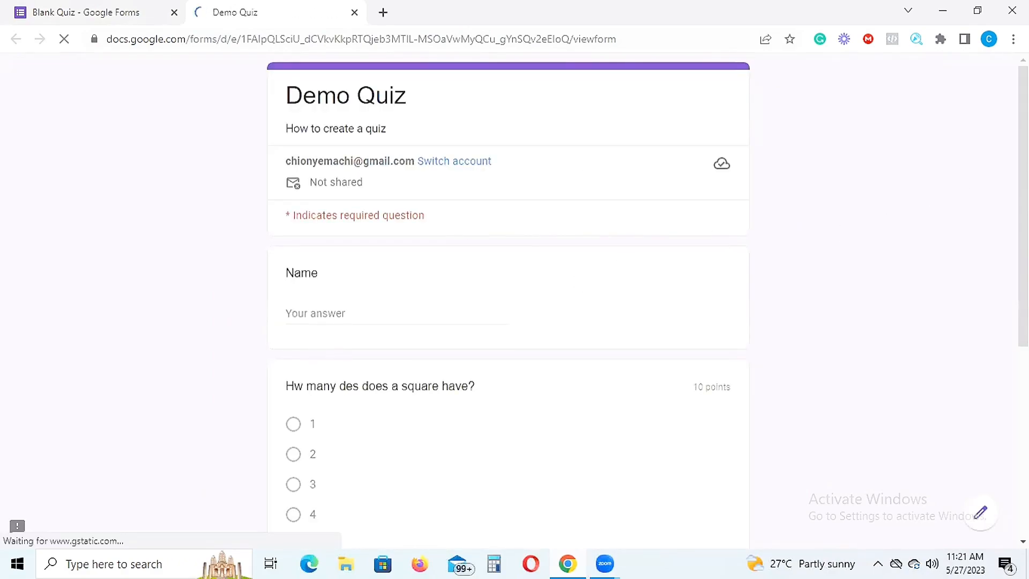
scroll(509, 295, "down", 2)
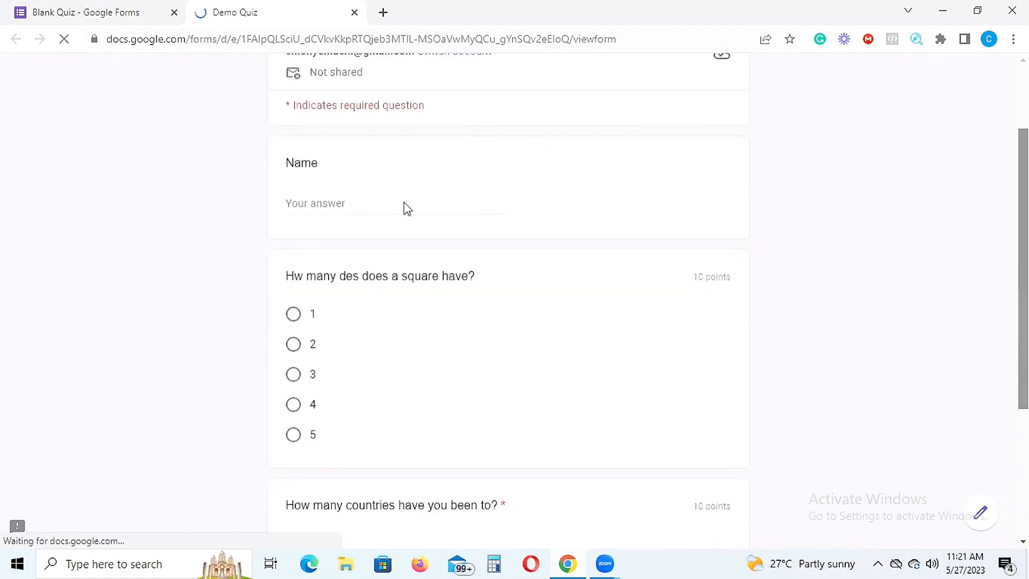
left_click(336, 200)
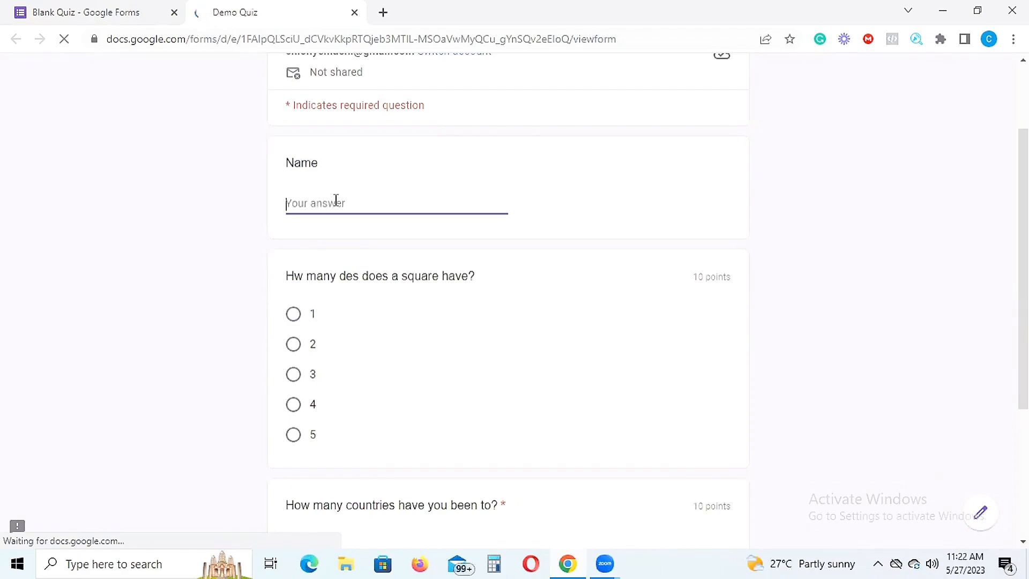
type("Grace")
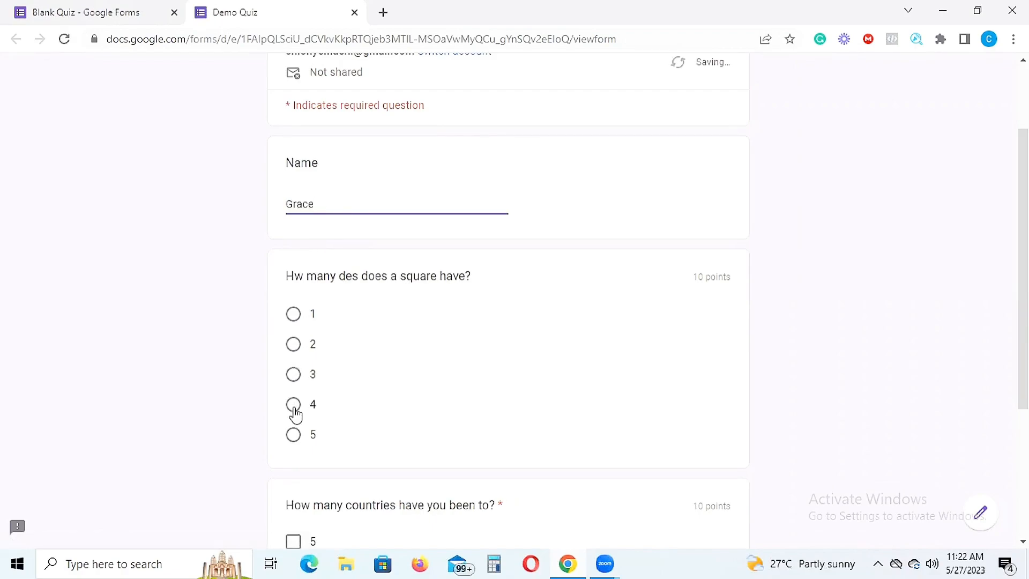
left_click(295, 407)
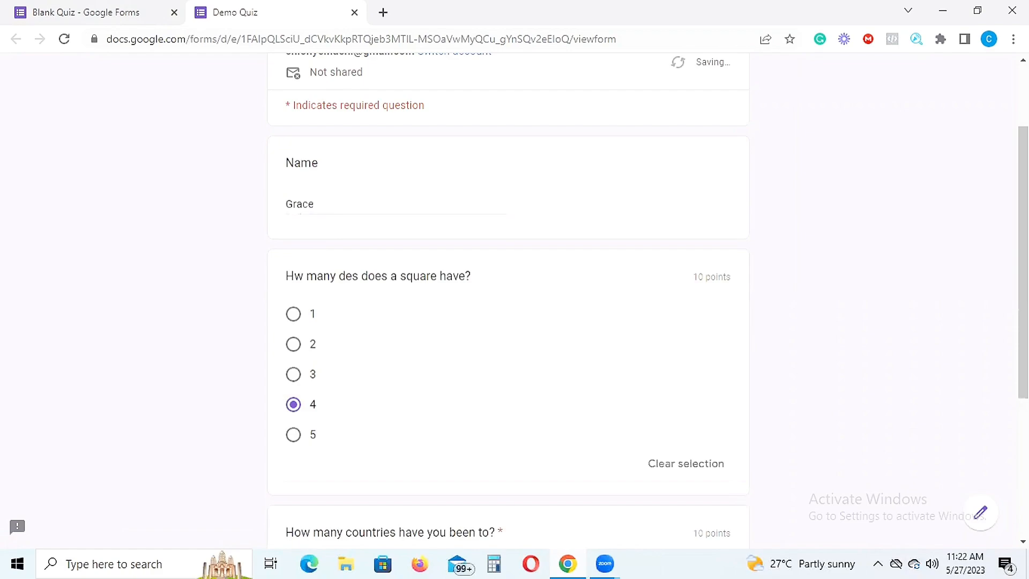
scroll(508, 300, "down", 4)
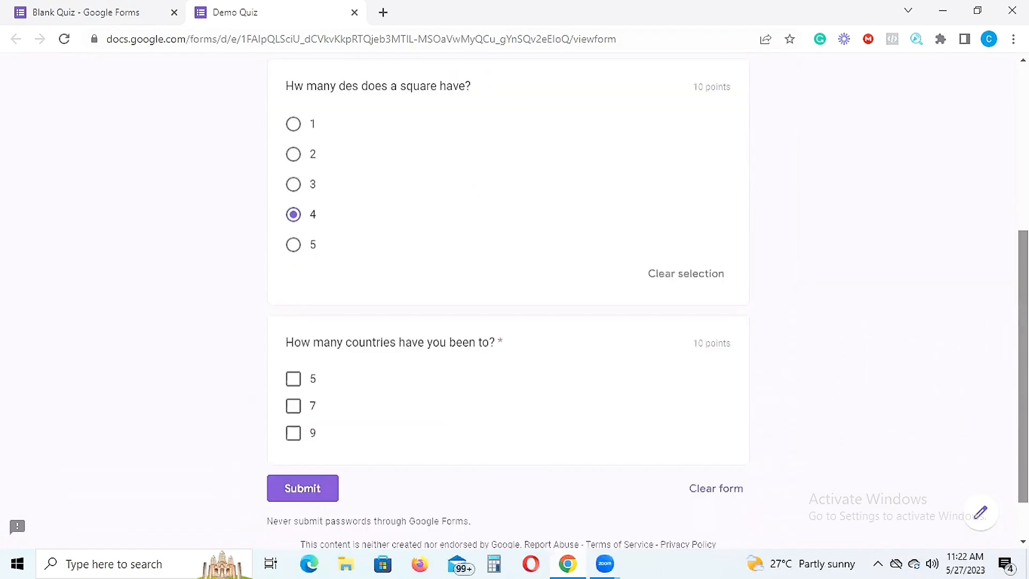
left_click(295, 421)
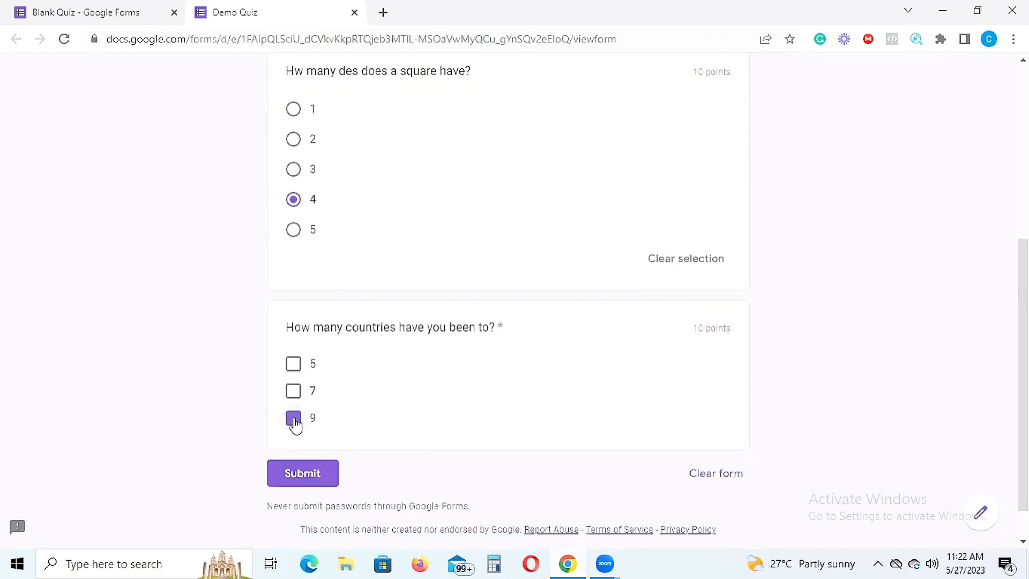
left_click(308, 473)
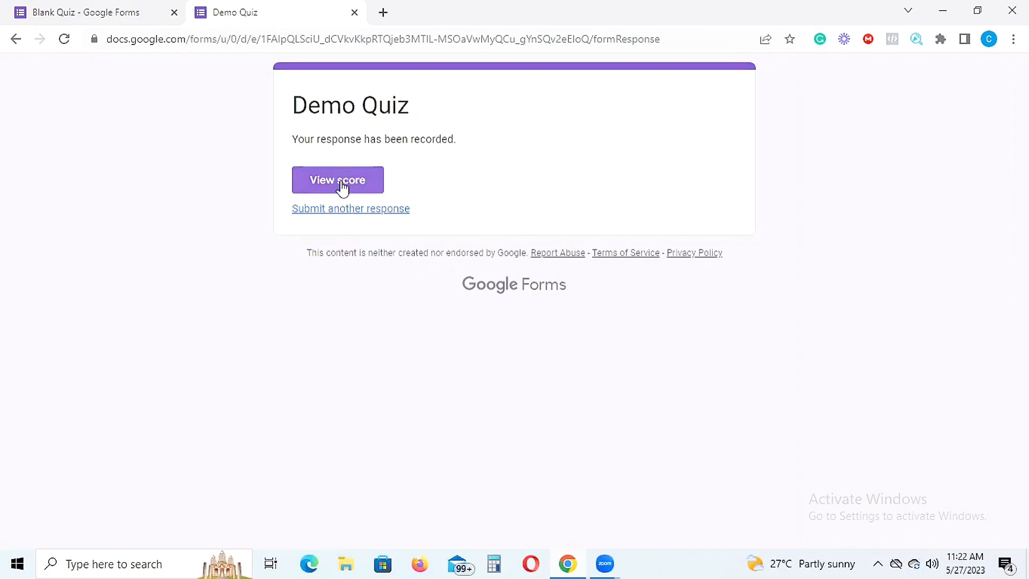
Return to the quiz editor and view the summary of the responses, dismissing the feature notice
left_click(120, 16)
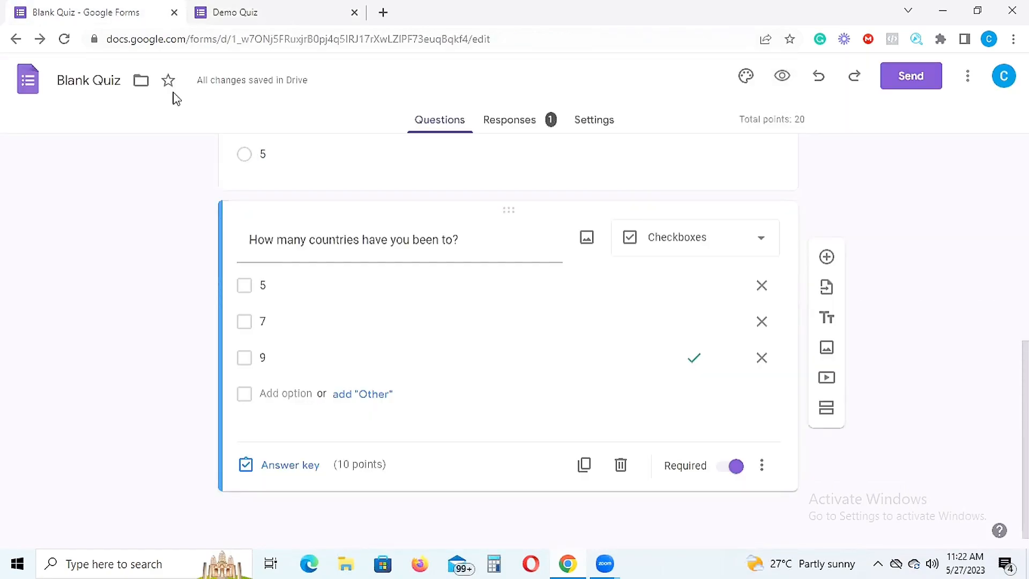
left_click(528, 129)
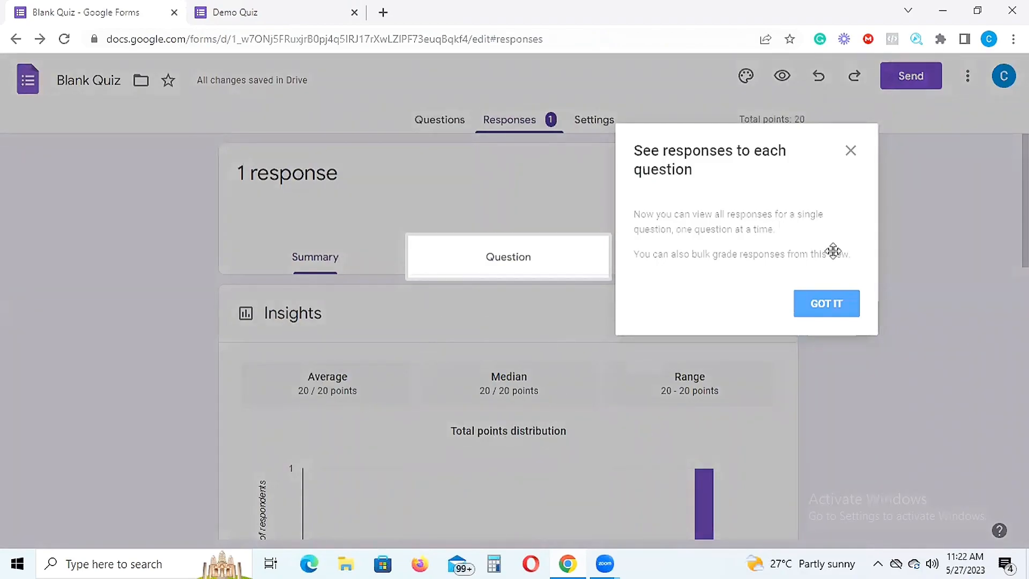
left_click(852, 151)
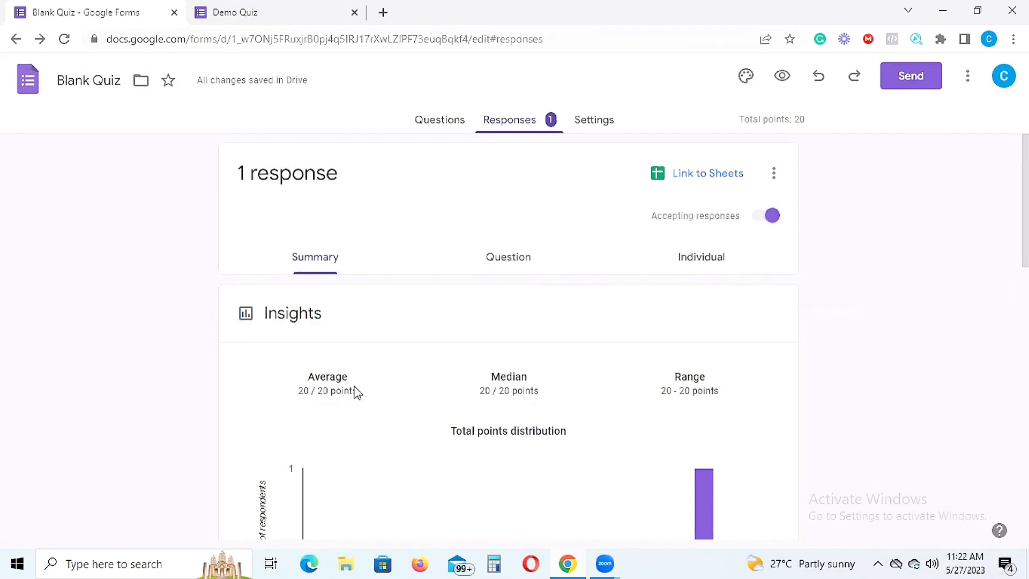
Examine the responses question by question, from the name field to the square and countries questions
left_click(516, 263)
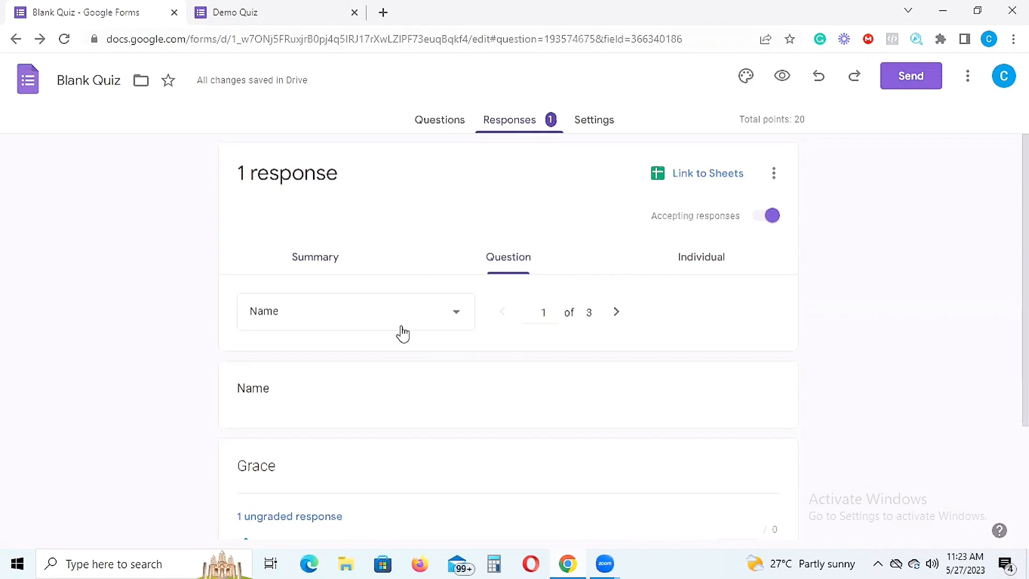
left_click(456, 317)
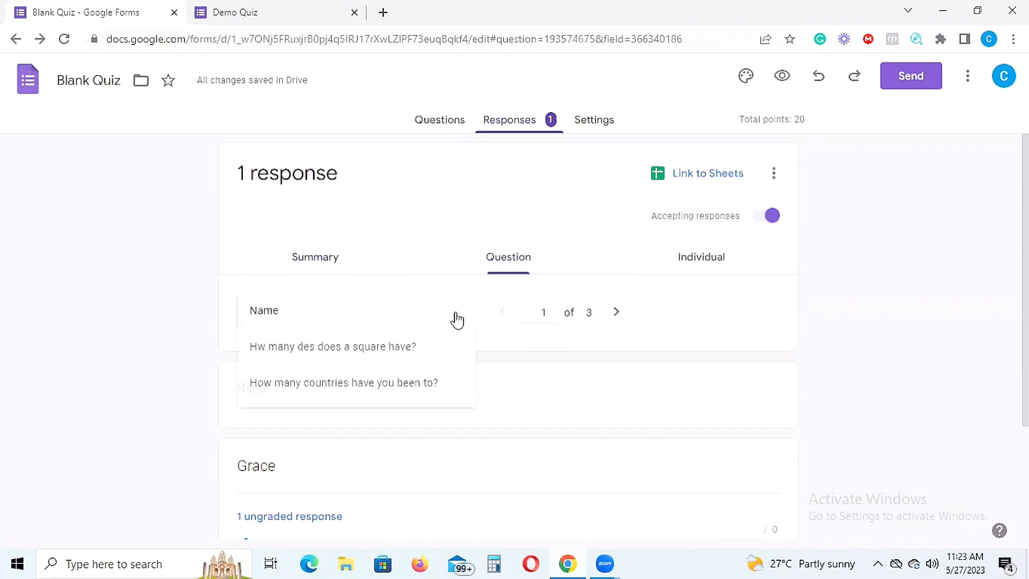
left_click(408, 349)
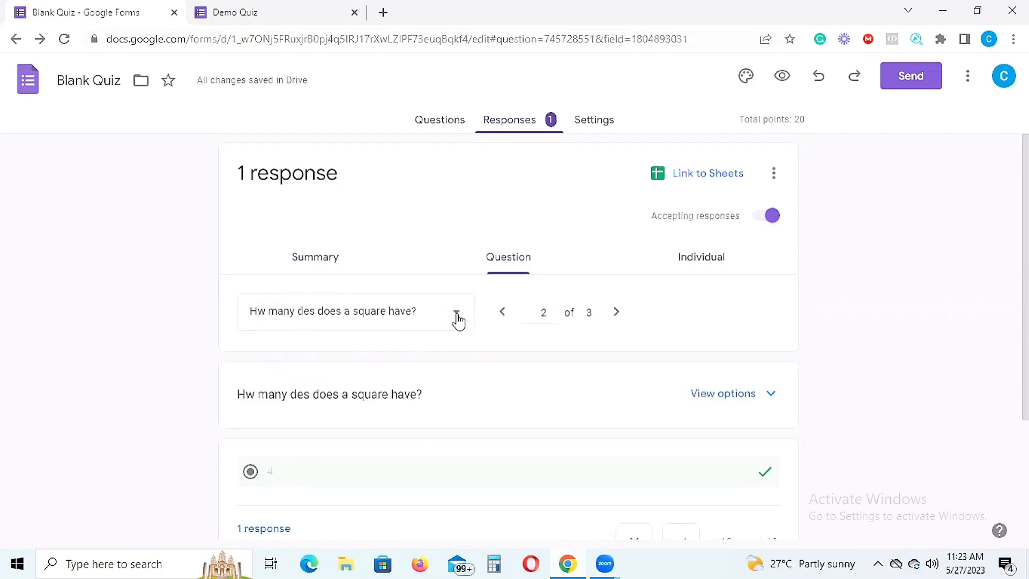
left_click(457, 318)
left_click(417, 354)
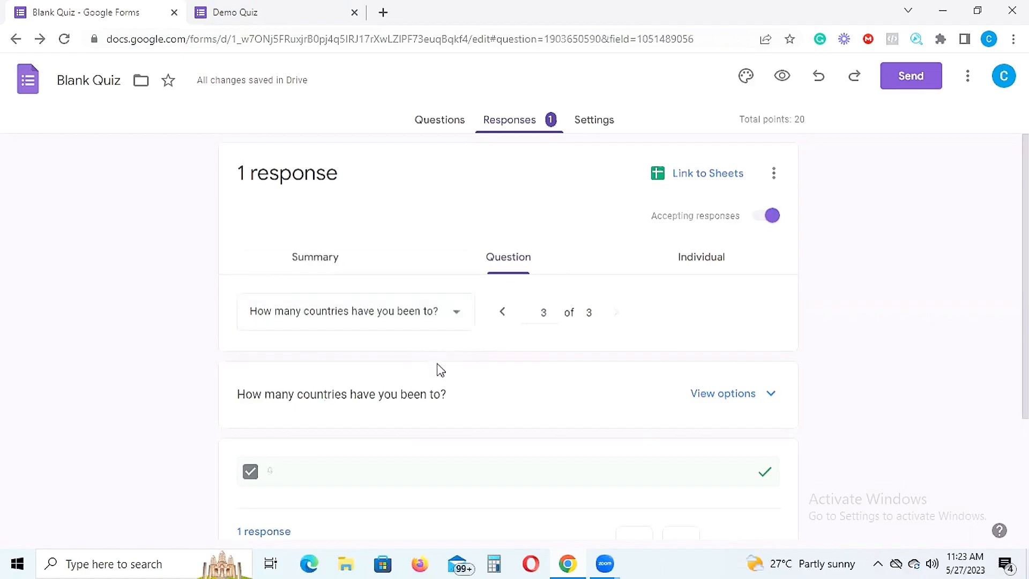
Examine the individual response, including its score and the answer to each question
left_click(702, 261)
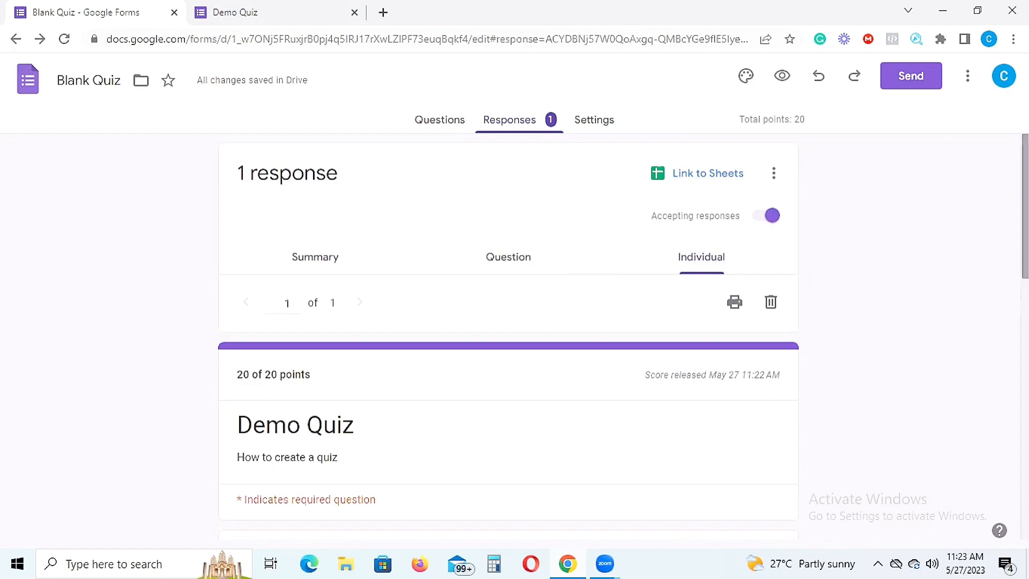
scroll(1025, 206, "down", 3)
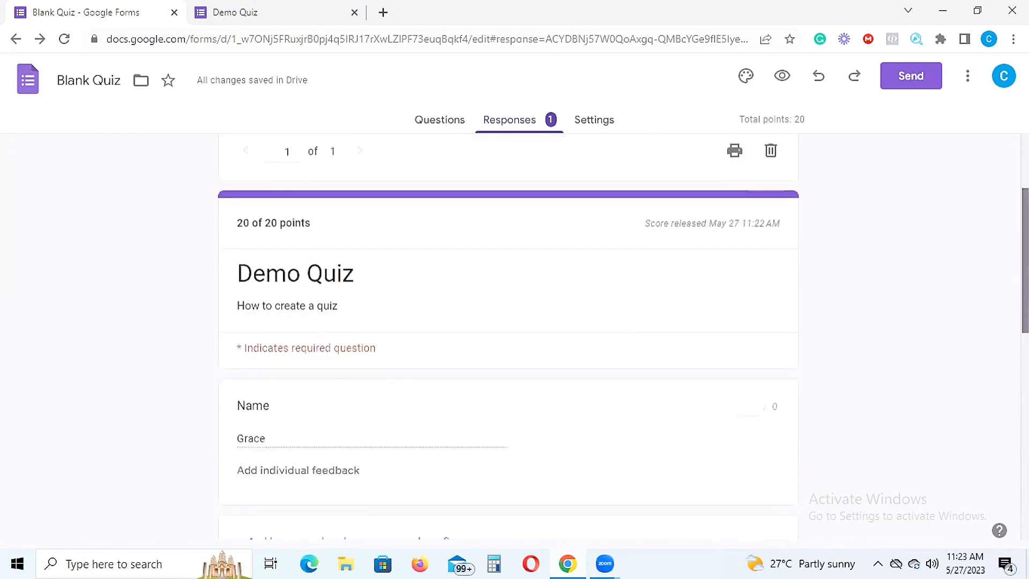
scroll(1025, 242, "down", 2)
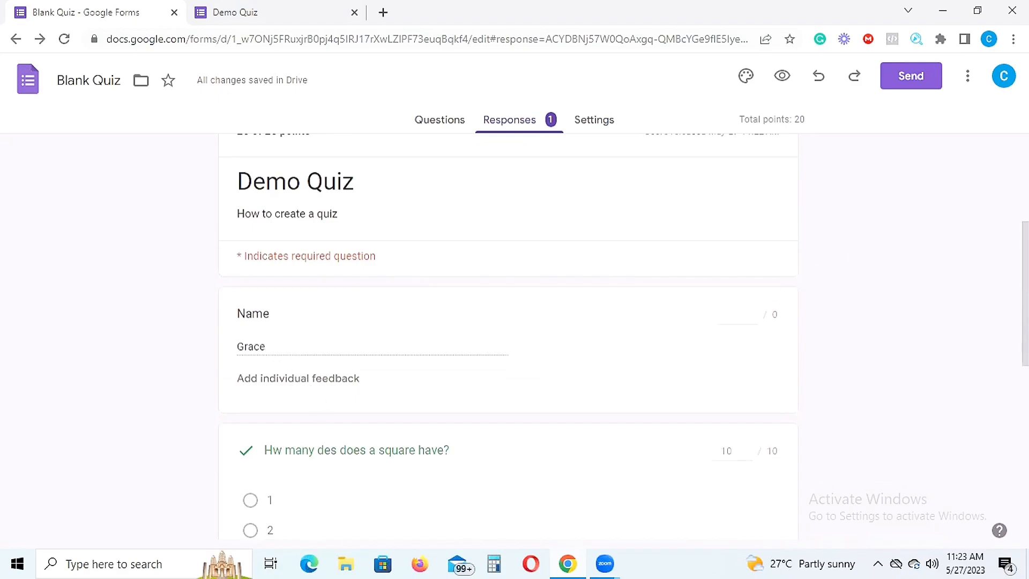
scroll(1025, 294, "down", 3)
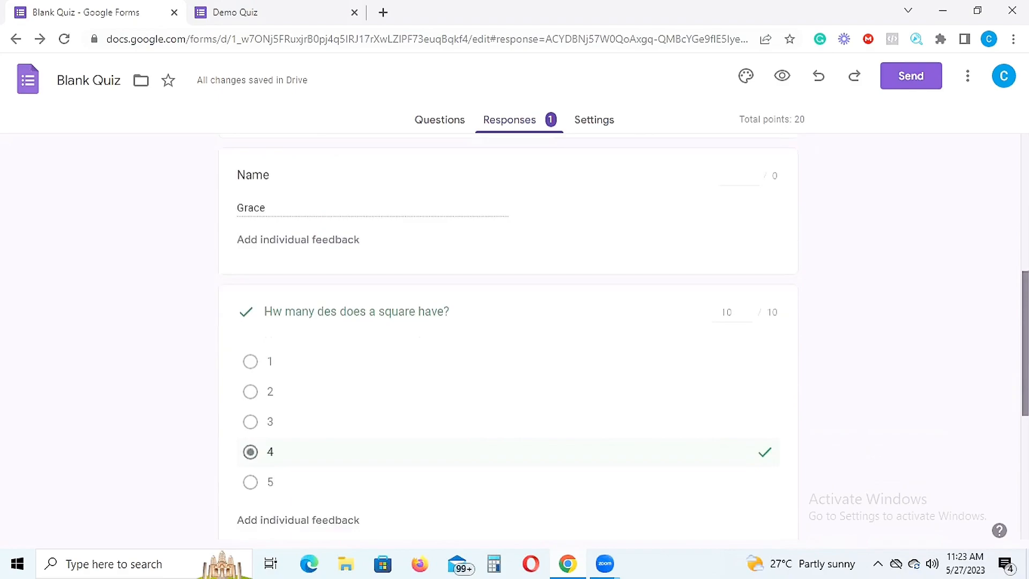
scroll(509, 338, "down", 6)
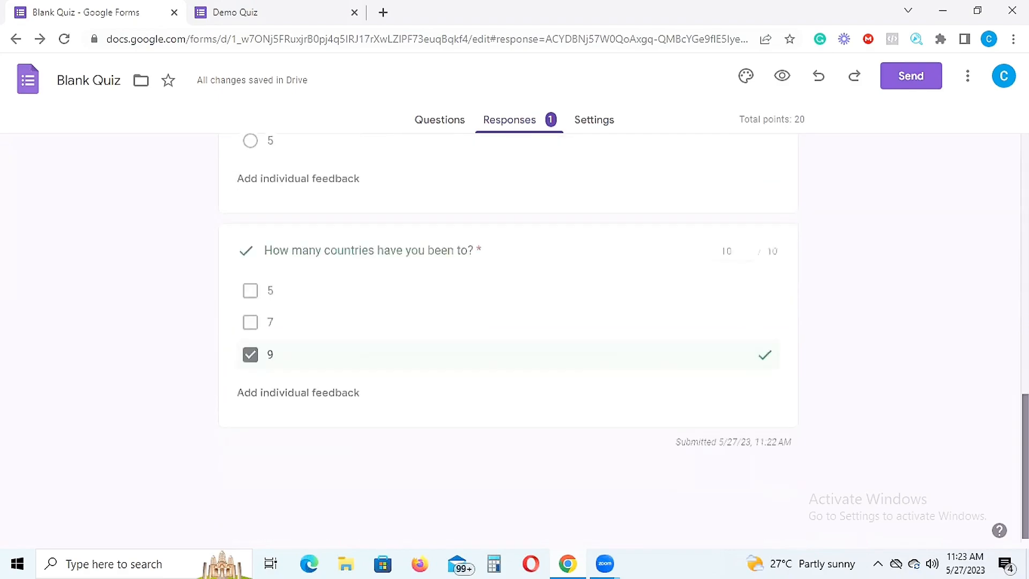
In the quiz settings, set grades to be released later, after manual review
scroll(508, 337, "up", 7)
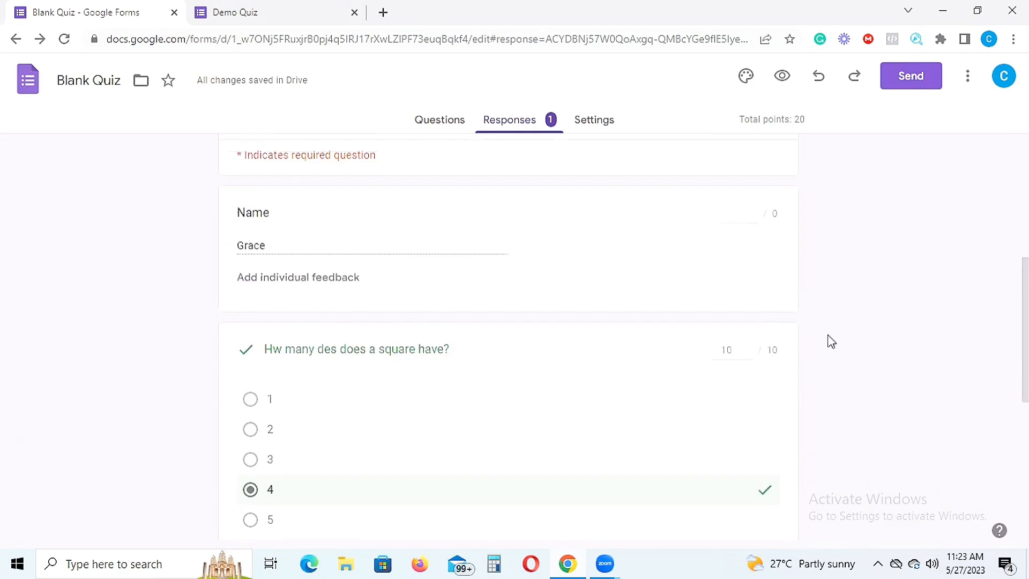
left_click(598, 127)
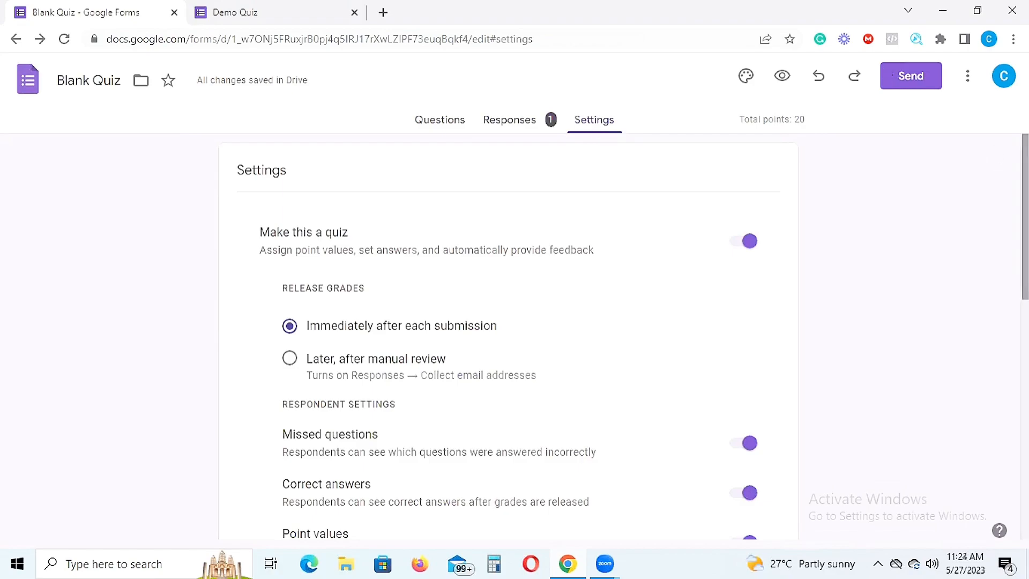
scroll(715, 206, "down", 1)
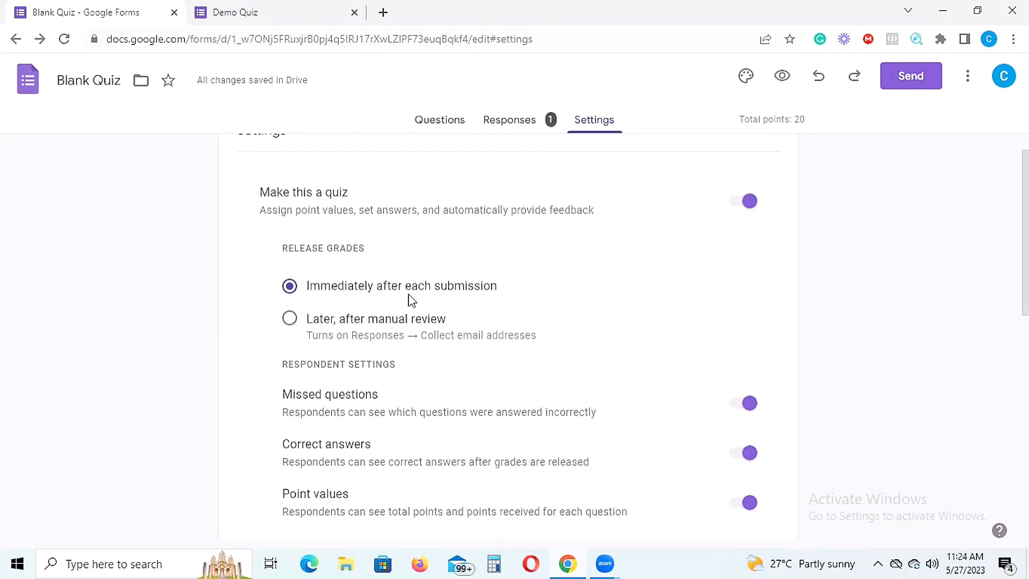
left_click(291, 321)
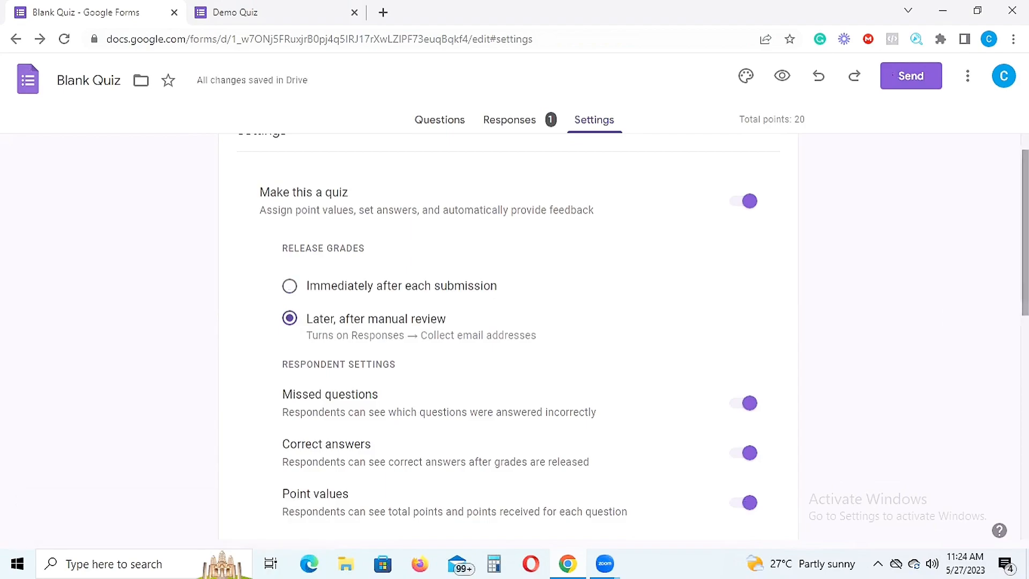
Expand the settings for how responses are collected and limit each respondent to 1 response
scroll(514, 332, "down", 2)
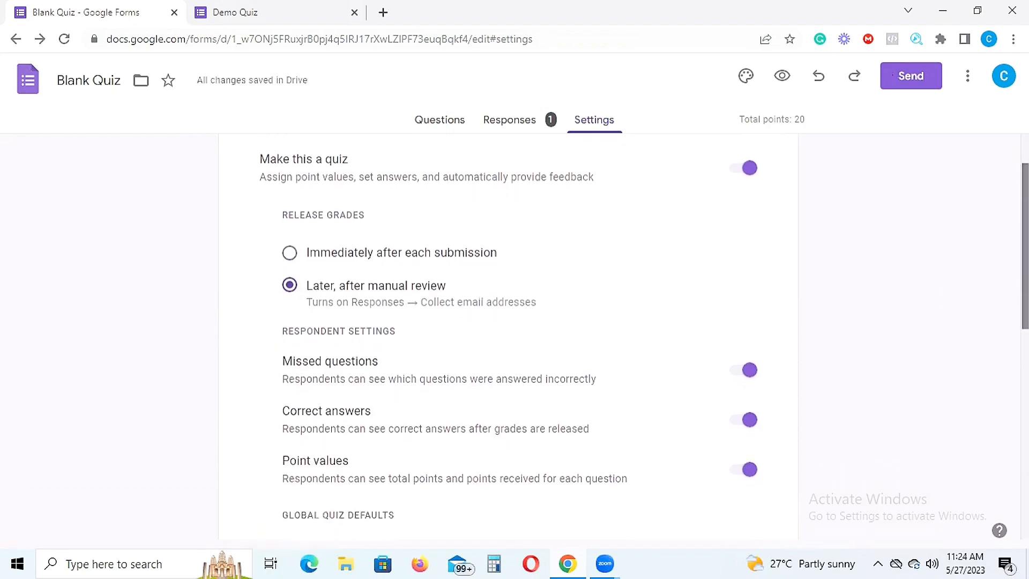
scroll(515, 332, "down", 1)
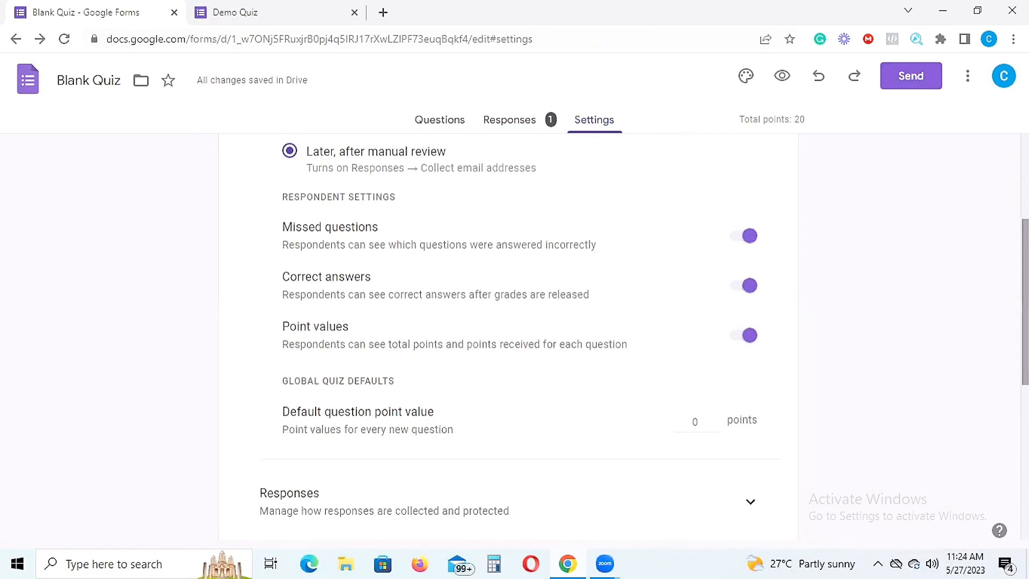
scroll(515, 332, "down", 3)
scroll(368, 330, "down", 2)
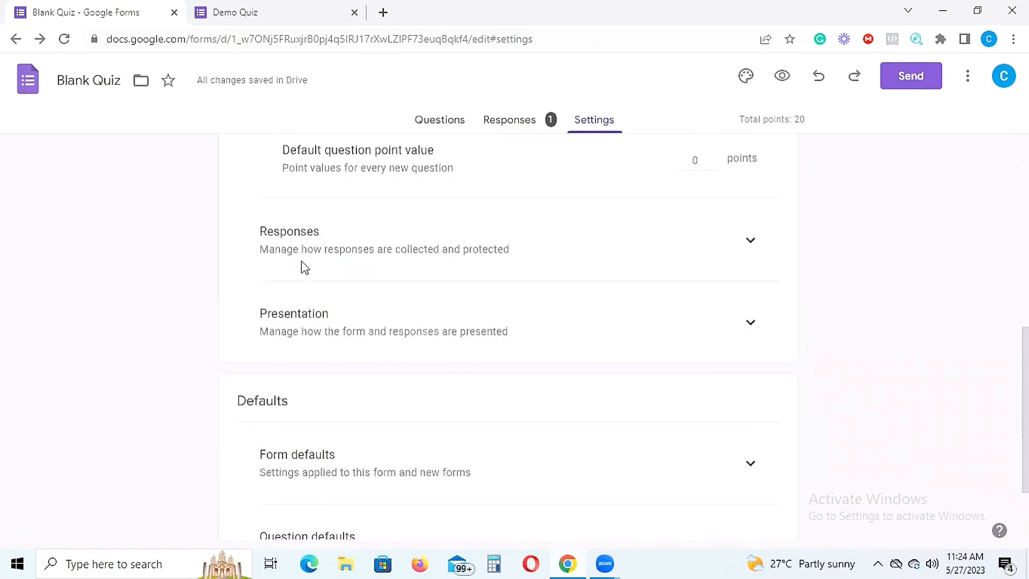
left_click(752, 242)
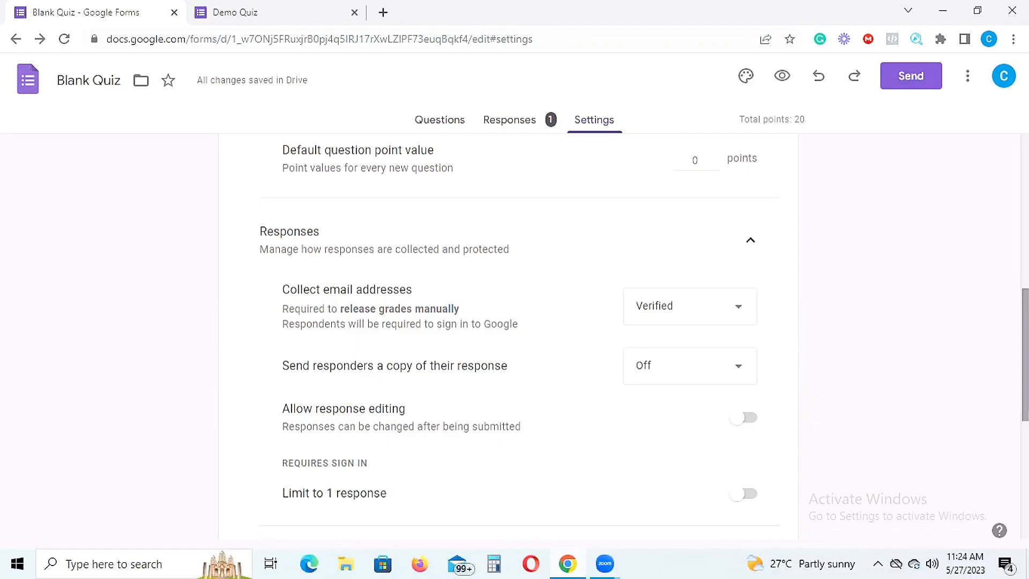
scroll(1025, 354, "down", 1)
scroll(1025, 354, "down", 1)
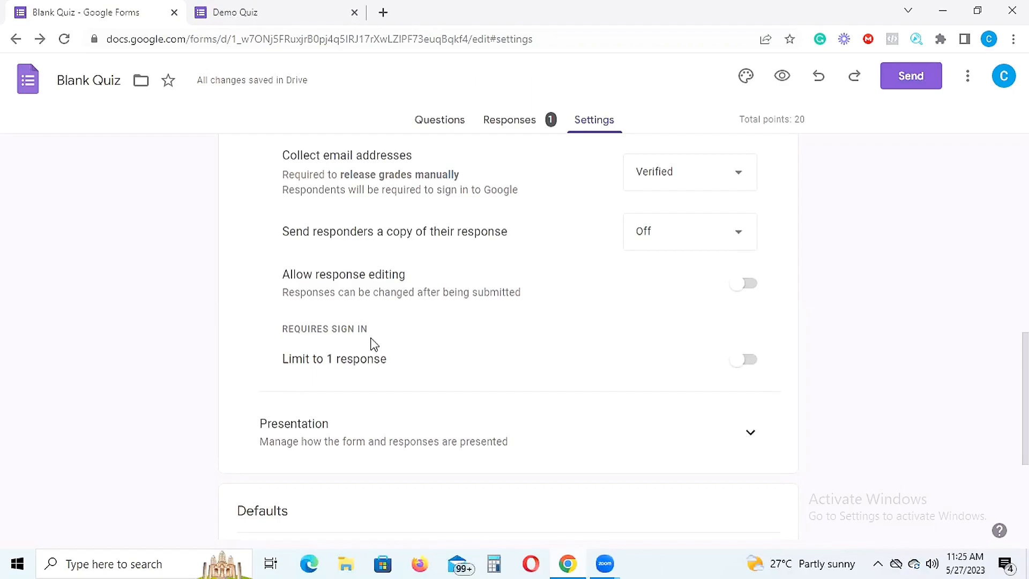
left_click(749, 364)
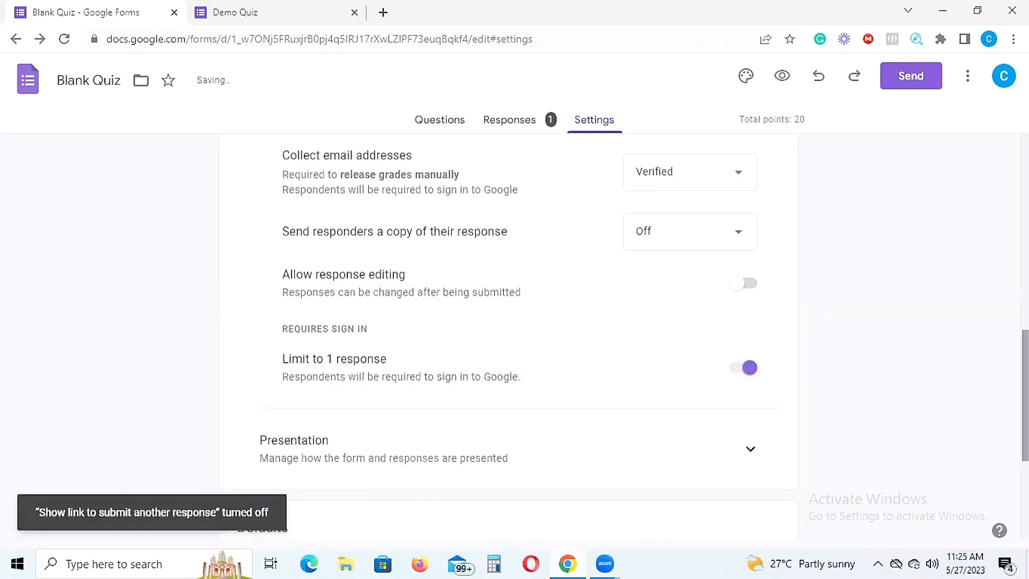
Expand the form's presentation settings and turn on shuffling of the question order
scroll(509, 338, "down", 2)
scroll(333, 395, "down", 1)
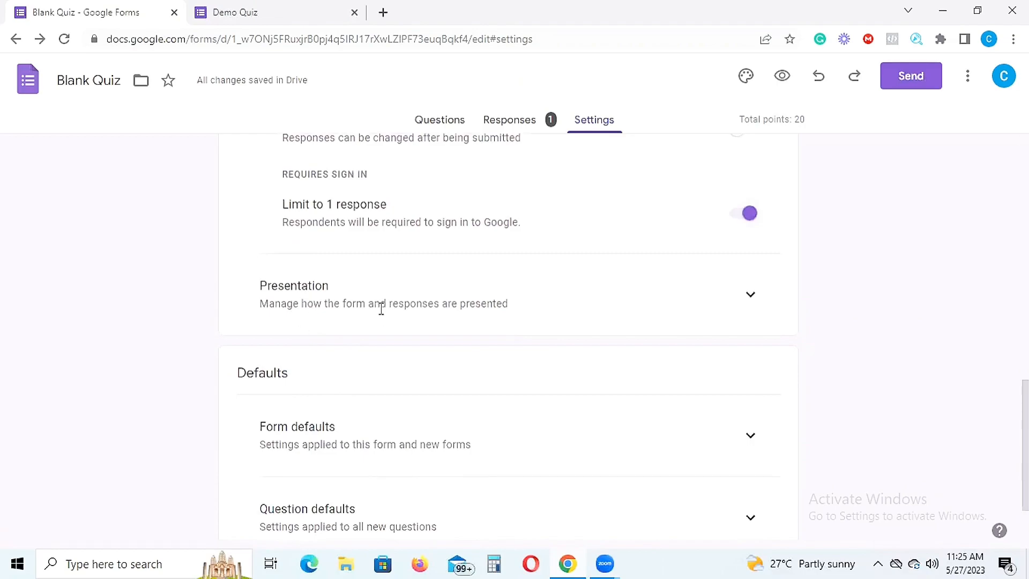
left_click(751, 300)
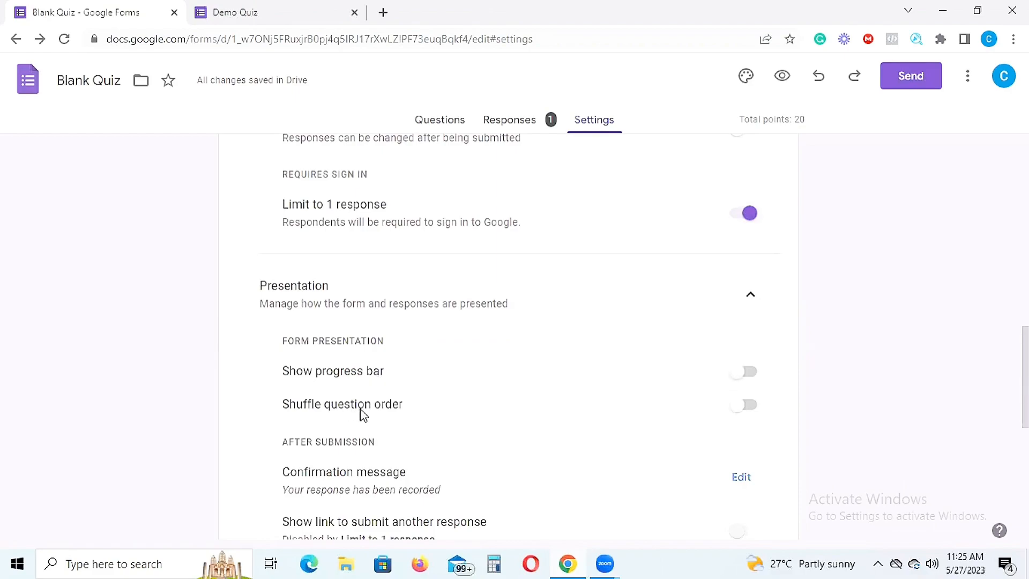
left_click(750, 417)
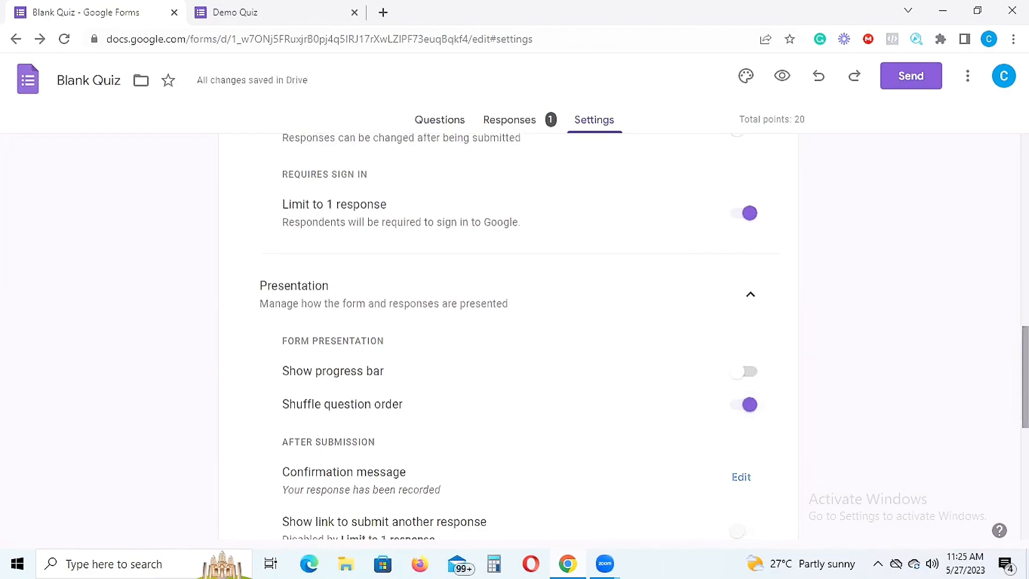
Examine the remaining presentation options, such as confirmation message, results summary and autosave, plus the defaults section
scroll(508, 336, "down", 3)
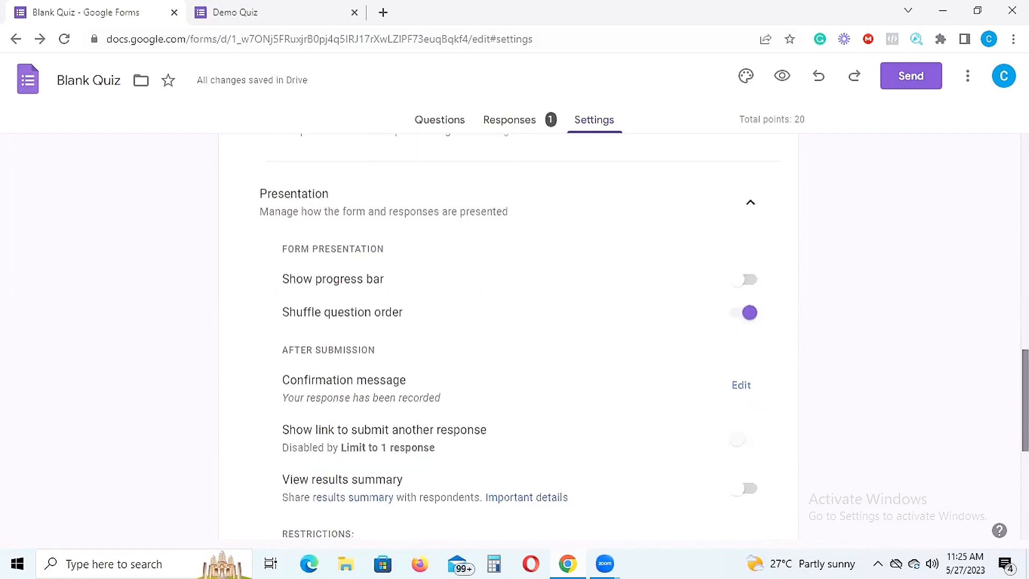
scroll(663, 298, "down", 1)
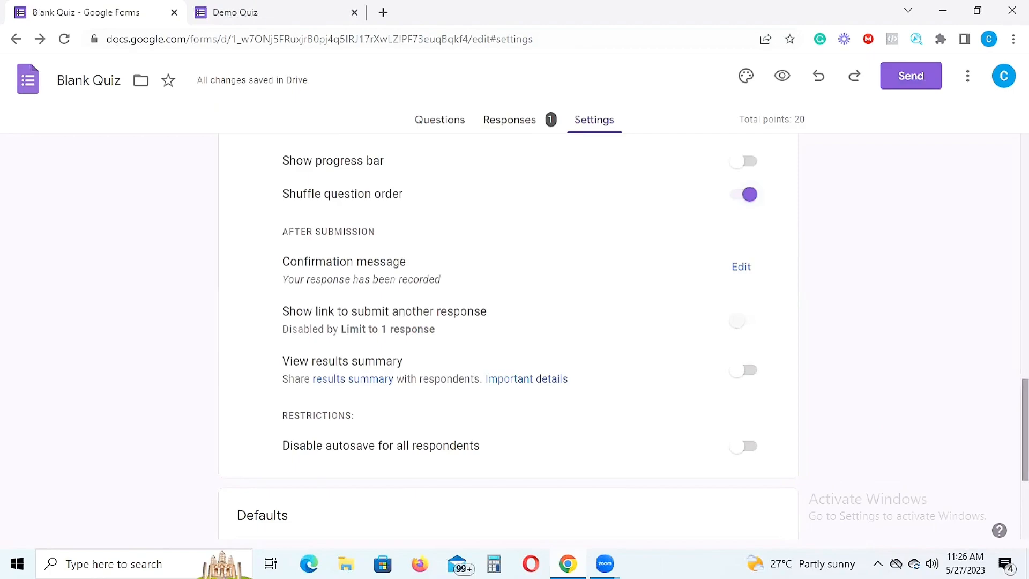
scroll(508, 334, "down", 4)
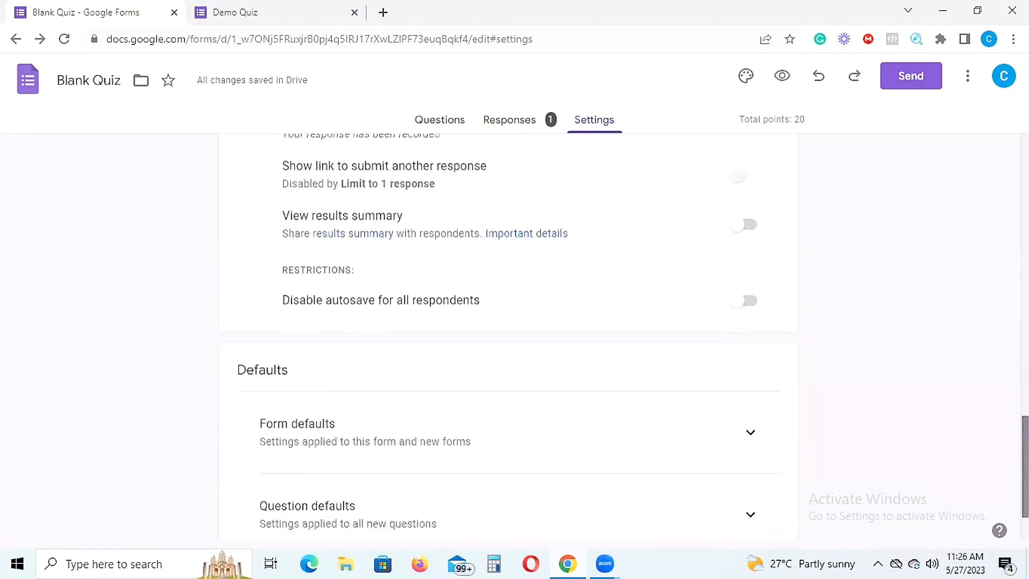
scroll(508, 338, "up", 8)
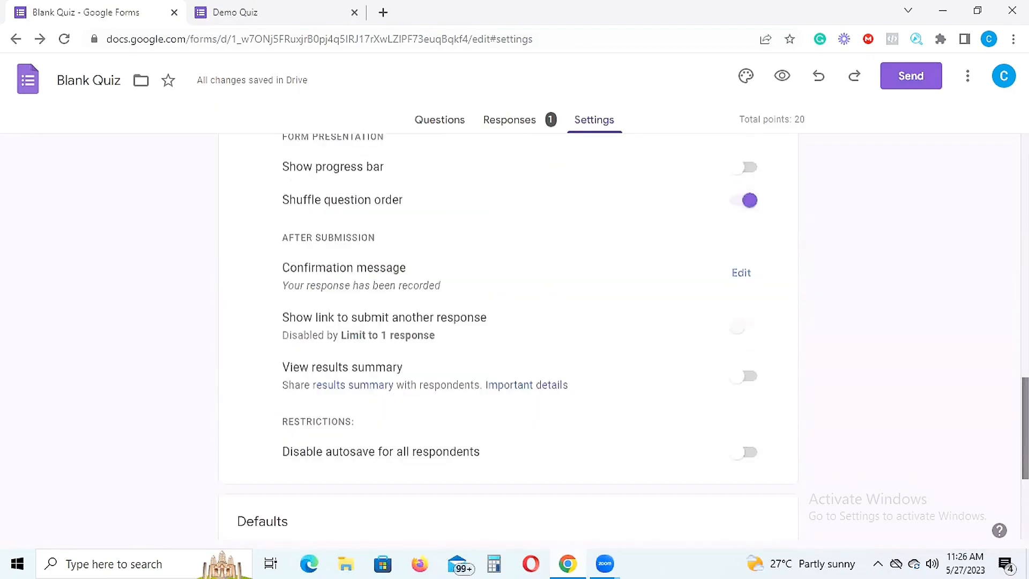
scroll(509, 338, "up", 10)
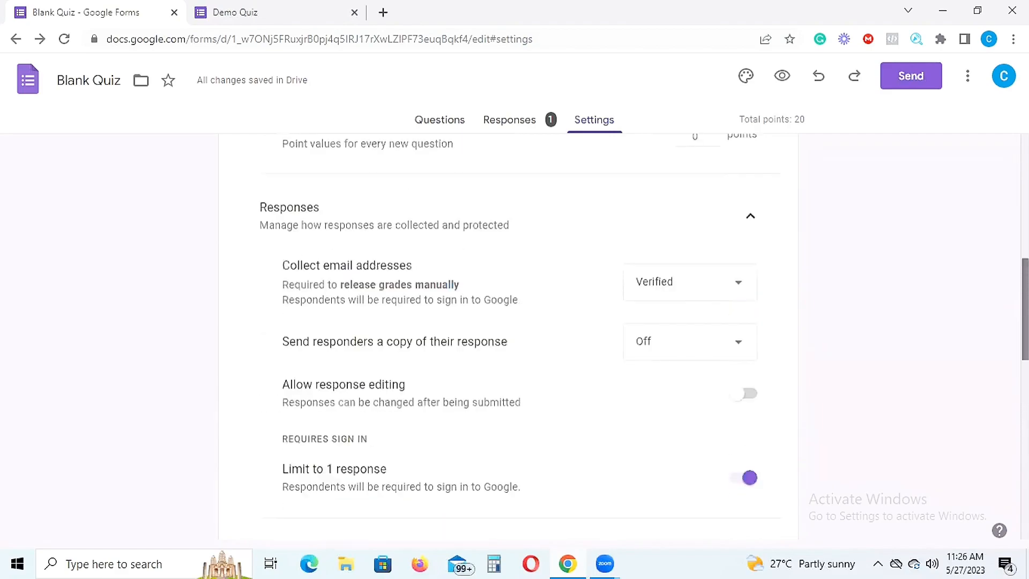
scroll(508, 338, "up", 4)
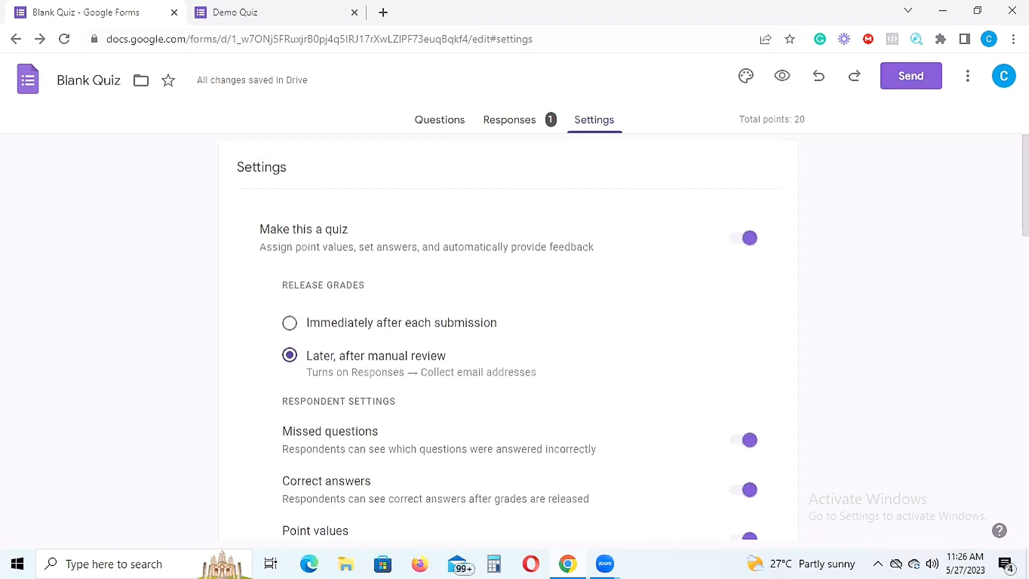
Link the quiz responses to a new spreadsheet named "Blank Quiz (Responses)"
left_click(522, 123)
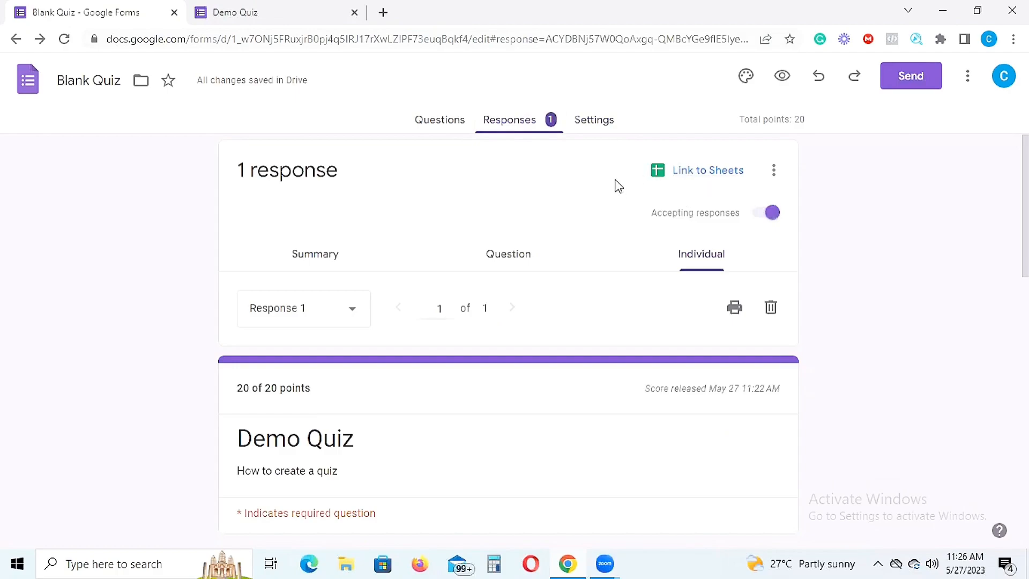
left_click(707, 171)
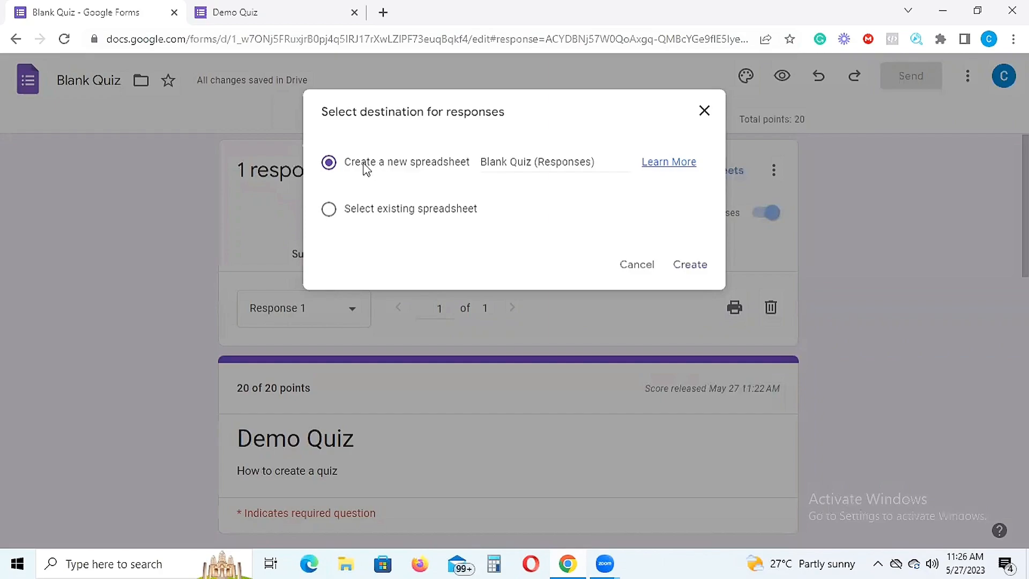
left_click(692, 265)
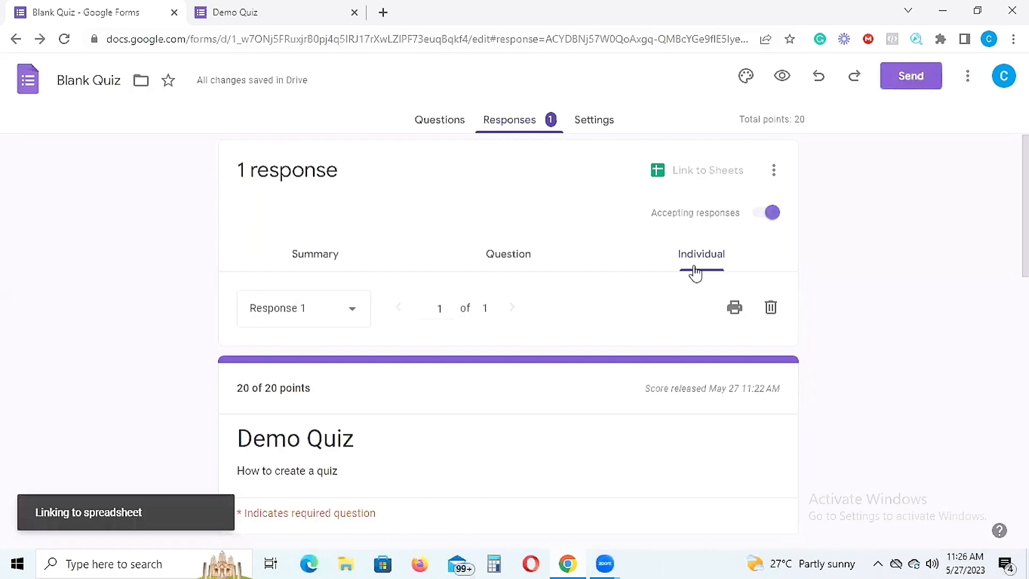